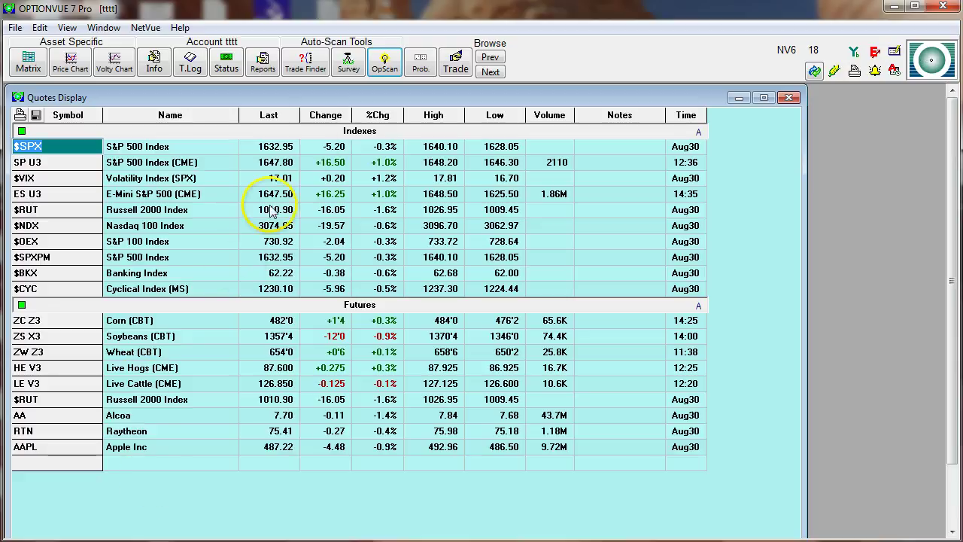
# - Open the Fat Call Premiums on Quiet Stocks formula from the OpScan formulas list
pyautogui.click(385, 66)
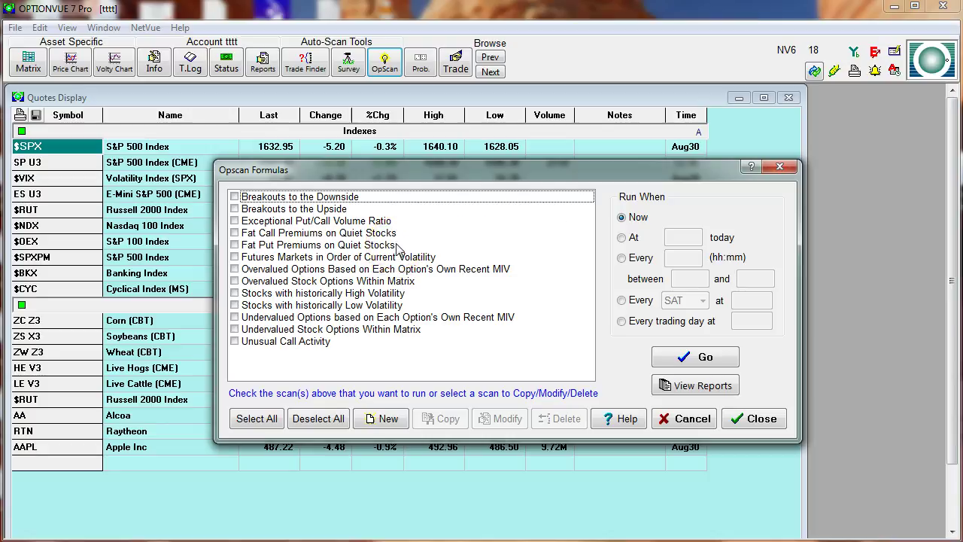
pyautogui.click(352, 233)
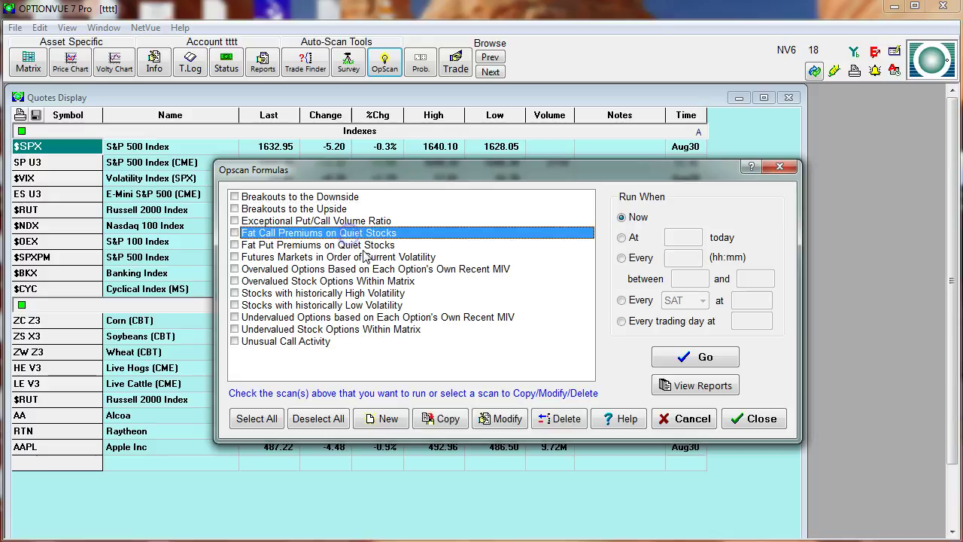
pyautogui.click(506, 420)
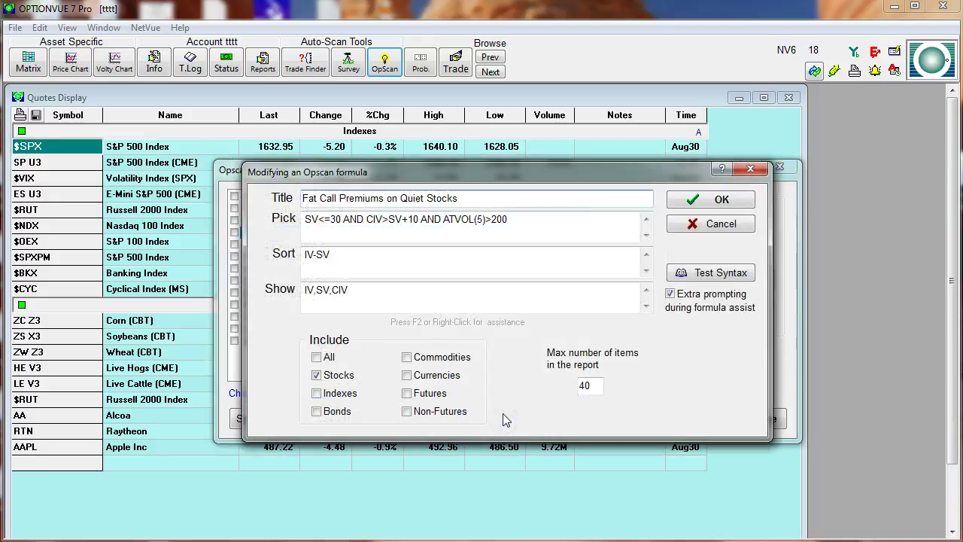
# - Review its CIV>SV+10 pick condition, IV-SV sort and IV,SV,CIV show columns, then accept
pyautogui.click(467, 299)
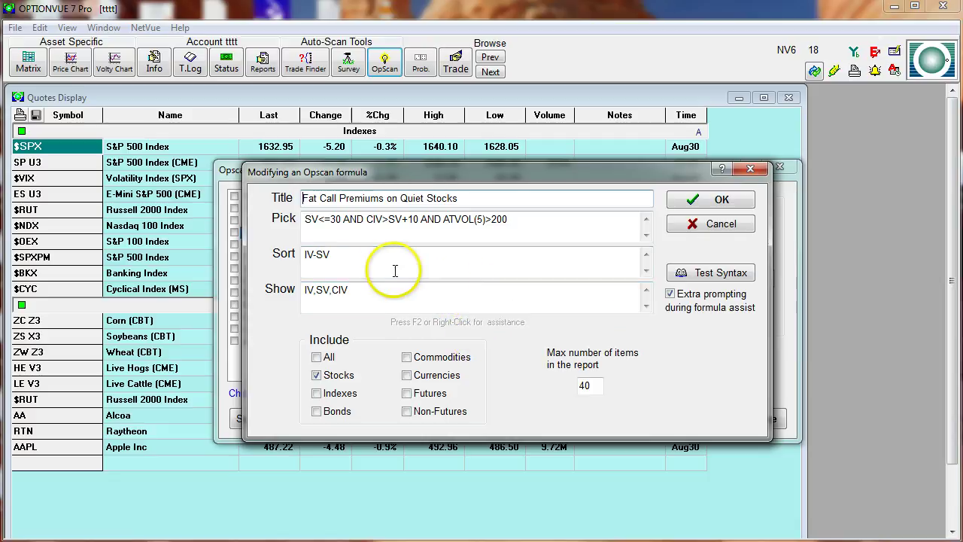
pyautogui.doubleClick(340, 289)
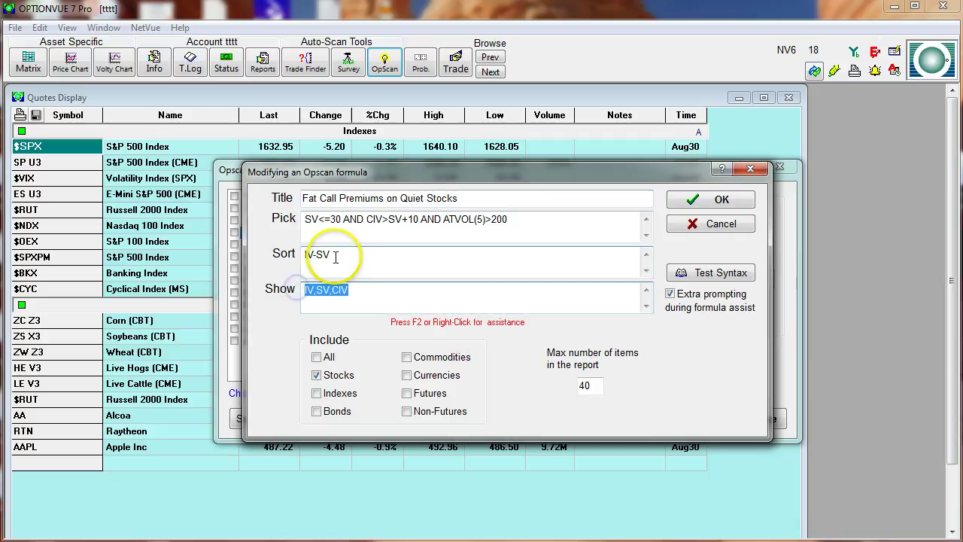
pyautogui.moveTo(336, 255); pyautogui.dragTo(301, 256)
pyautogui.moveTo(364, 219); pyautogui.dragTo(417, 218)
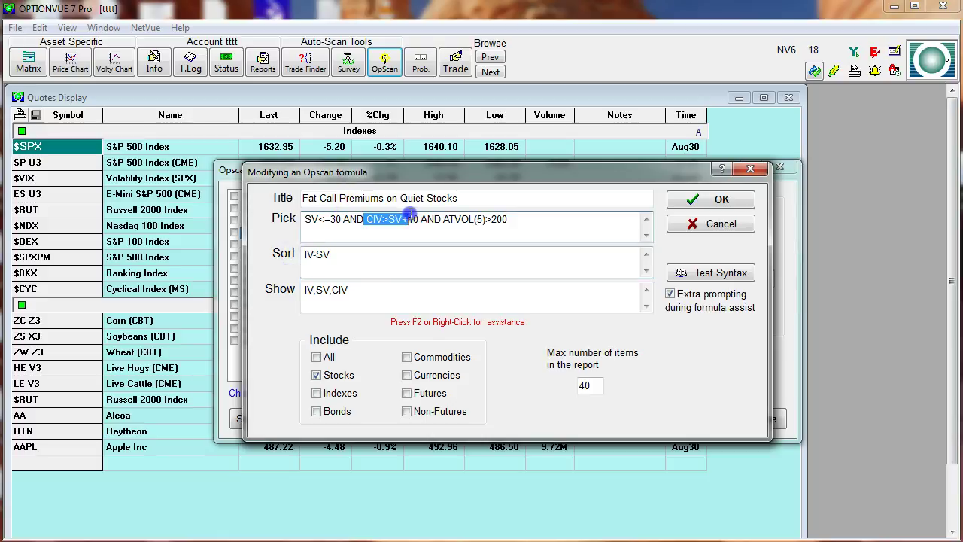
pyautogui.click(492, 239)
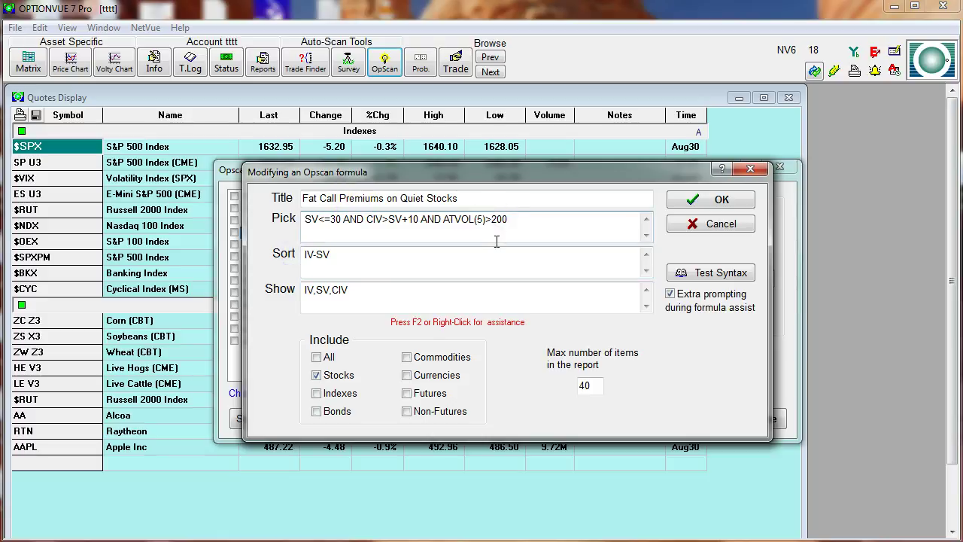
pyautogui.click(677, 200)
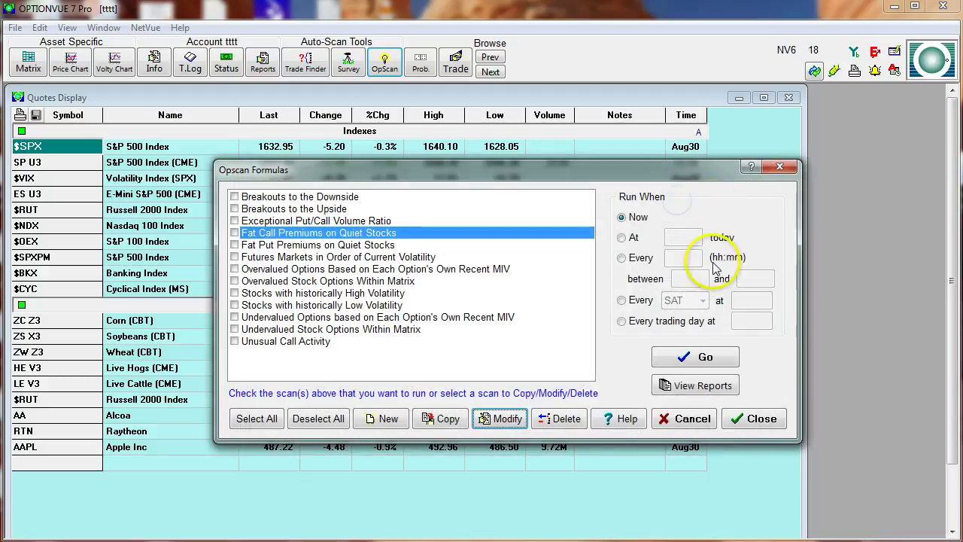
# - Close the OpScan formulas list and launch the OptionVue 7 online help
pyautogui.click(756, 419)
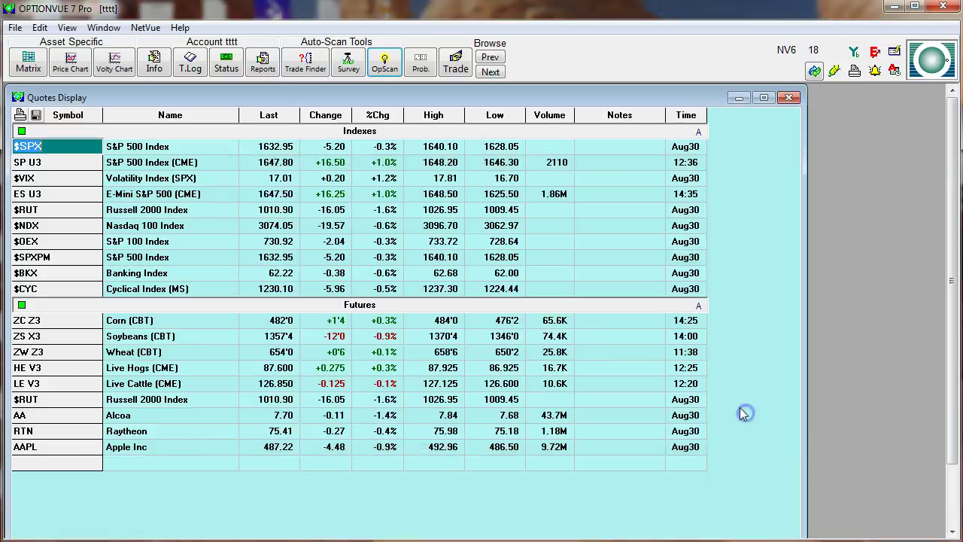
pyautogui.click(180, 28)
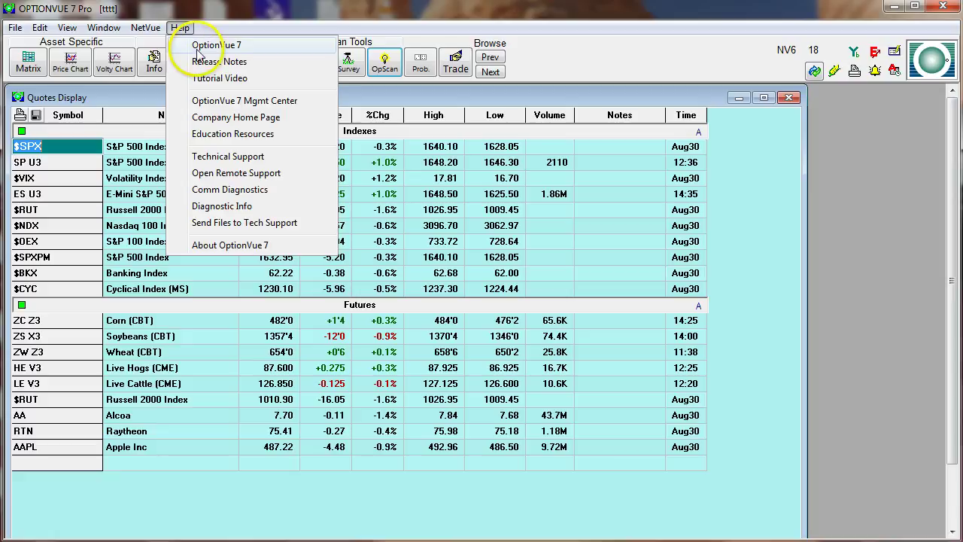
pyautogui.click(200, 48)
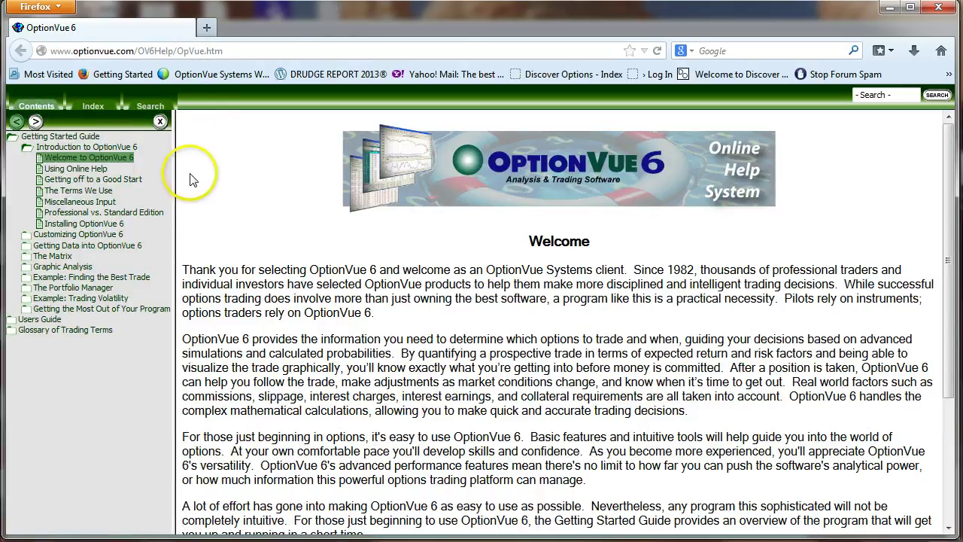
# - Navigate Users Guide > OpScan > Operators and Parameters to the OpScan Formula Operators page
pyautogui.click(37, 321)
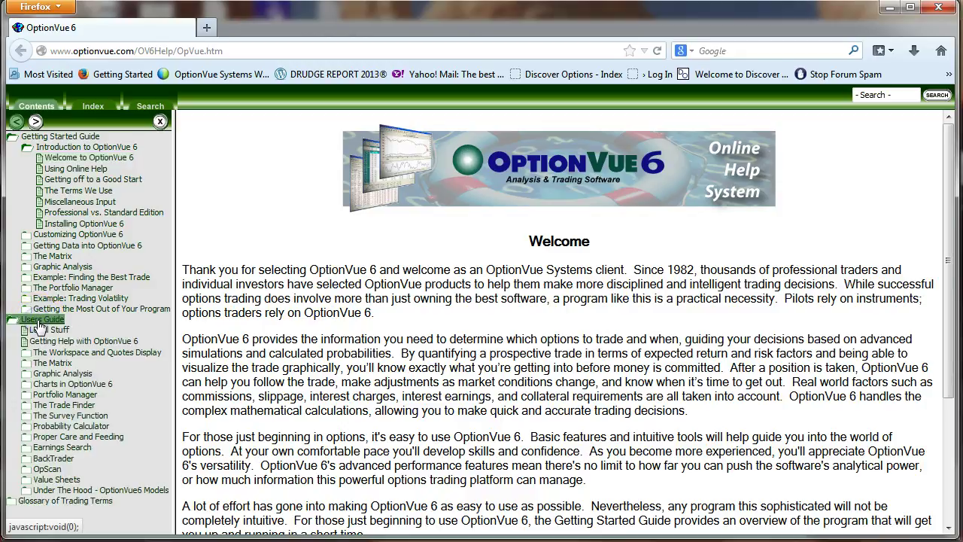
pyautogui.click(46, 469)
pyautogui.scroll(-2, 162, 489)
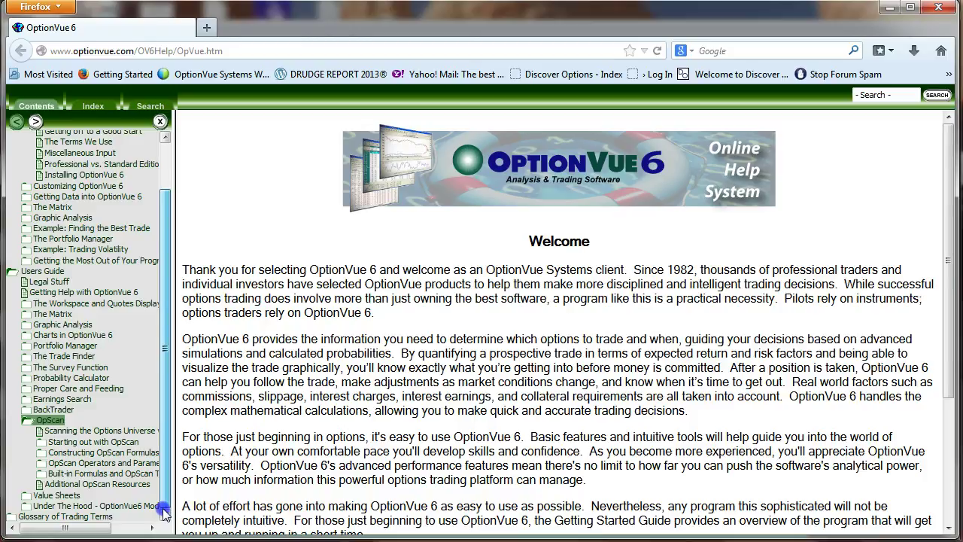
pyautogui.click(90, 463)
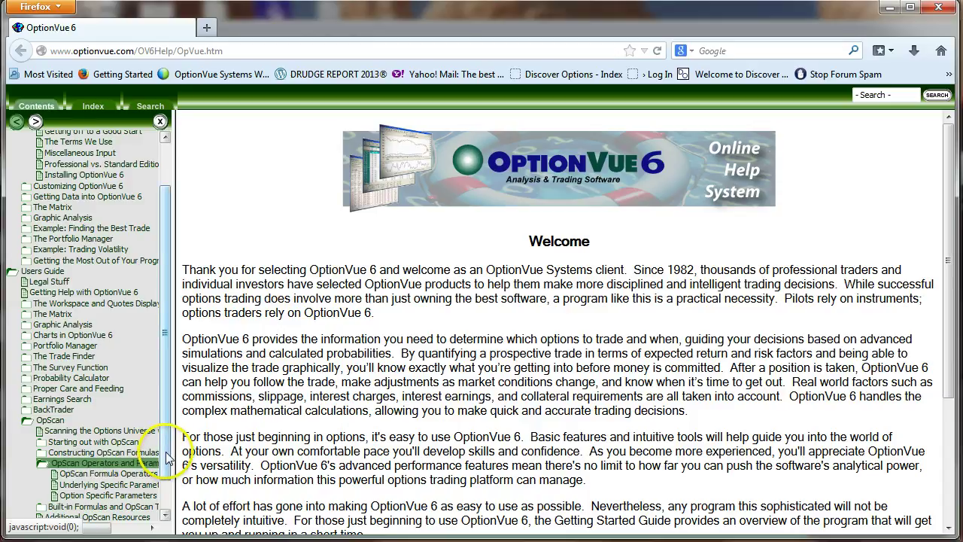
pyautogui.scroll(-1, 124, 465)
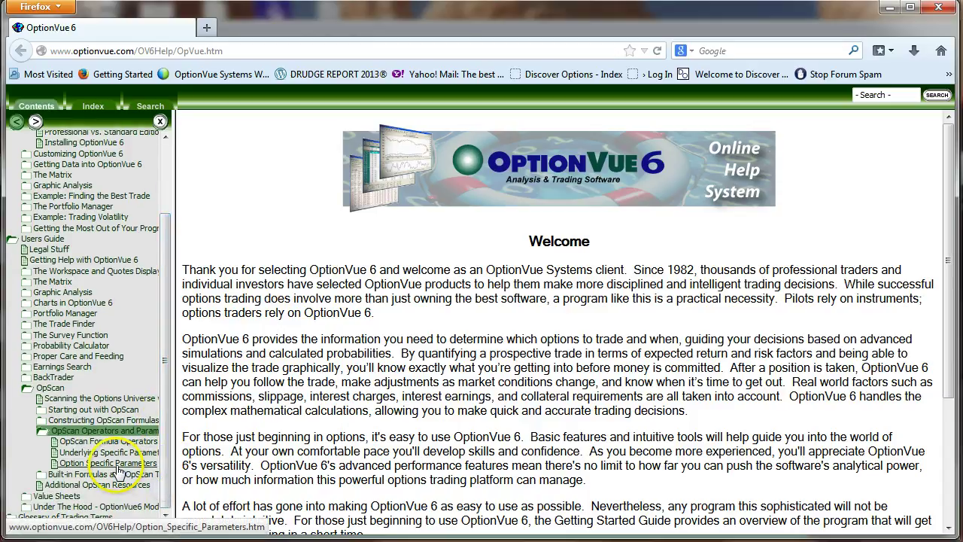
pyautogui.click(104, 441)
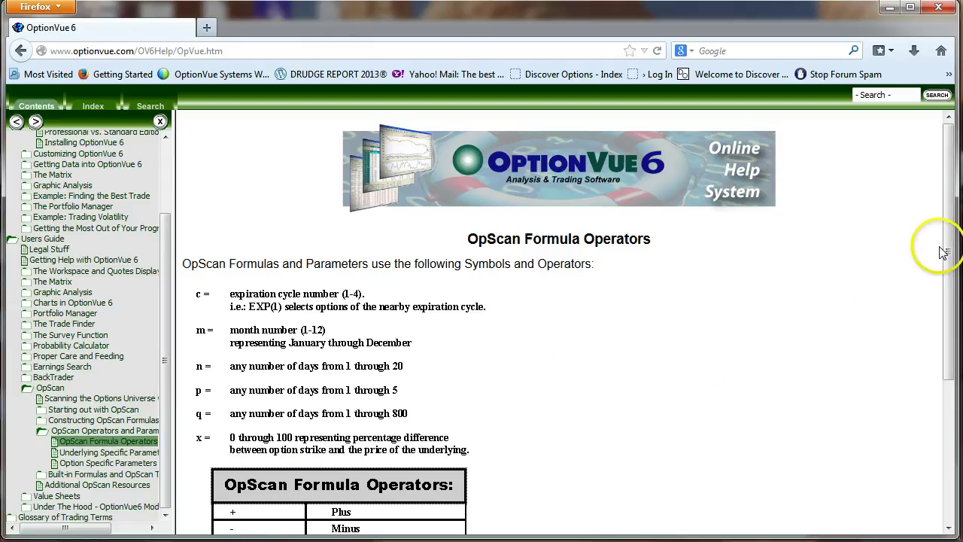
pyautogui.moveTo(947, 254); pyautogui.dragTo(947, 394)
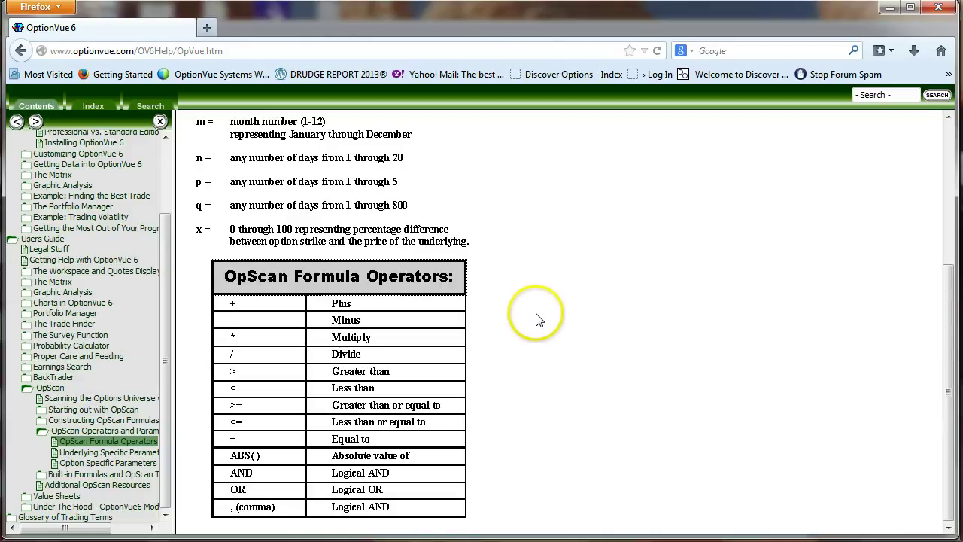
# - Compare the Underlying Specific and Option Specific Parameters pages for OpScan, then close the help browser
pyautogui.click(113, 452)
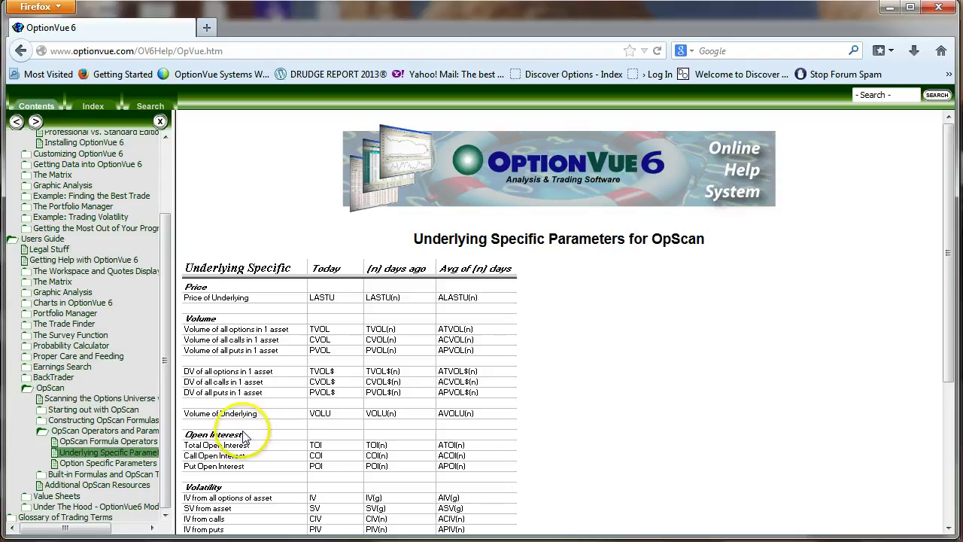
pyautogui.click(103, 464)
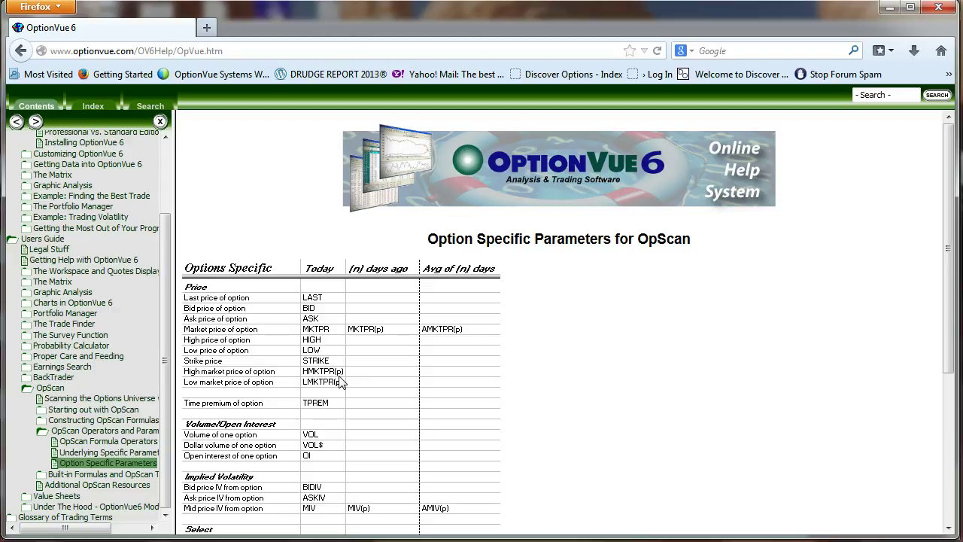
pyautogui.click(131, 452)
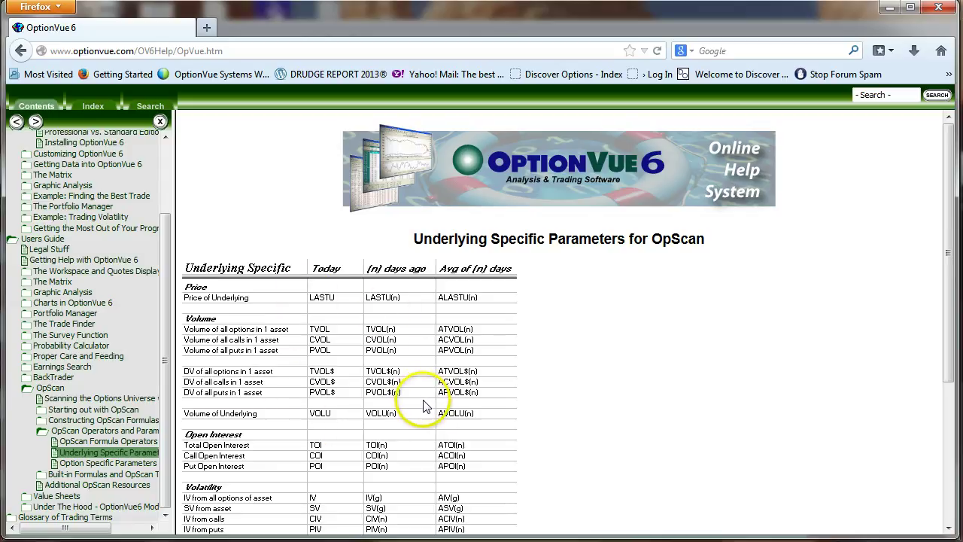
pyautogui.click(128, 466)
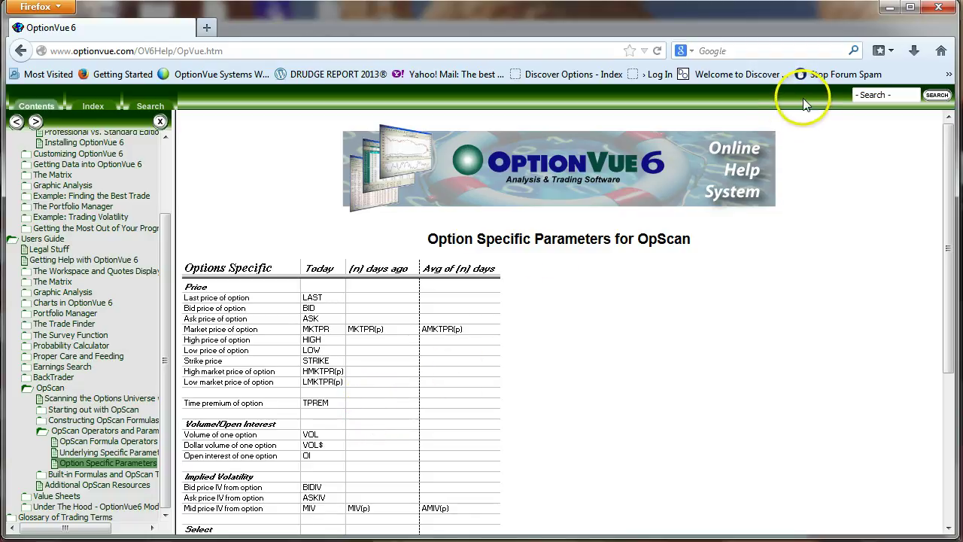
pyautogui.click(938, 6)
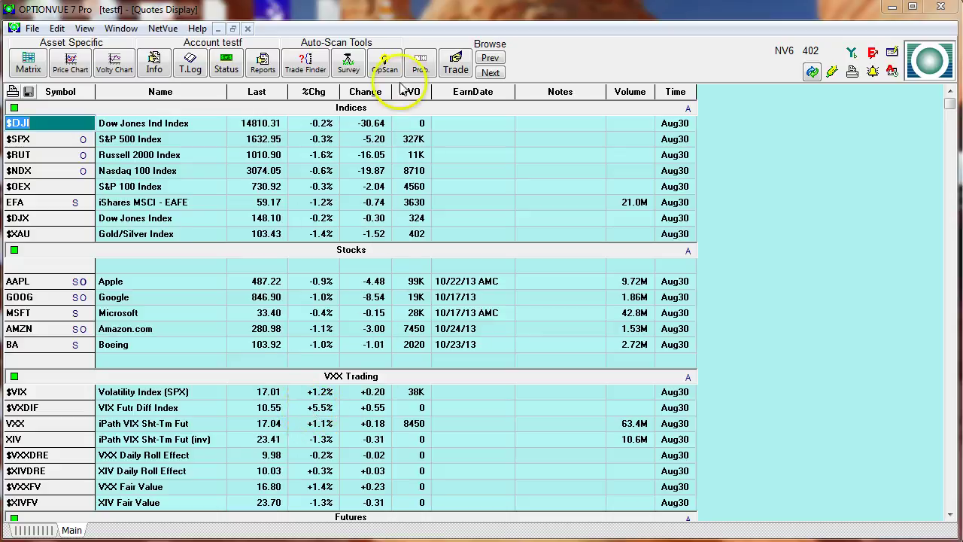
# - In the OpScan formulas list, uncheck all scans and check only Tightest Markets
pyautogui.click(384, 69)
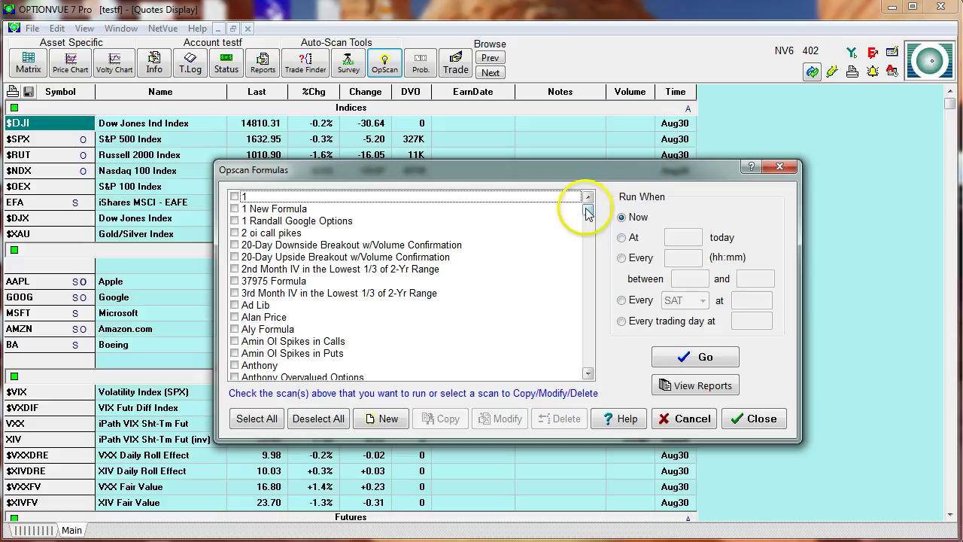
pyautogui.moveTo(588, 213); pyautogui.dragTo(589, 345)
pyautogui.click(316, 418)
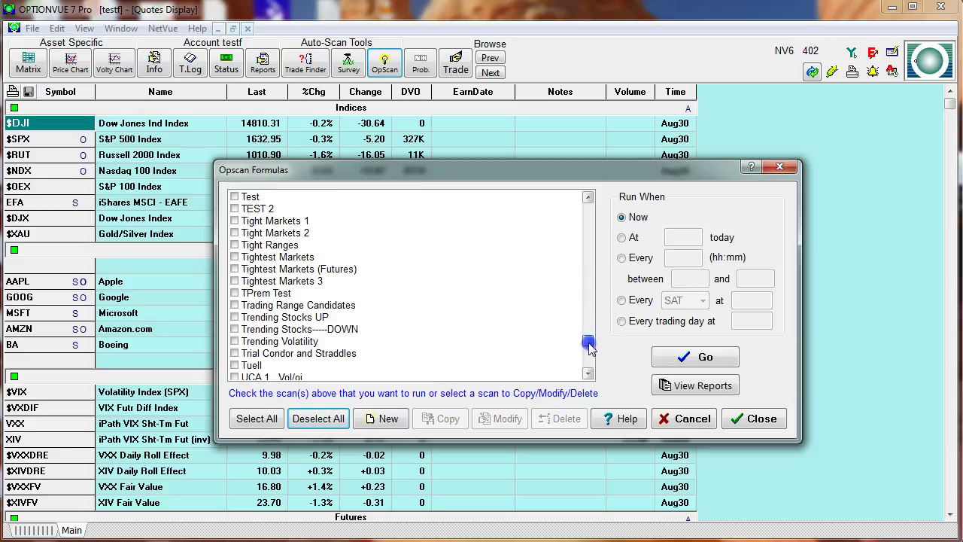
pyautogui.moveTo(589, 346); pyautogui.dragTo(589, 346)
pyautogui.click(235, 258)
pyautogui.click(235, 258)
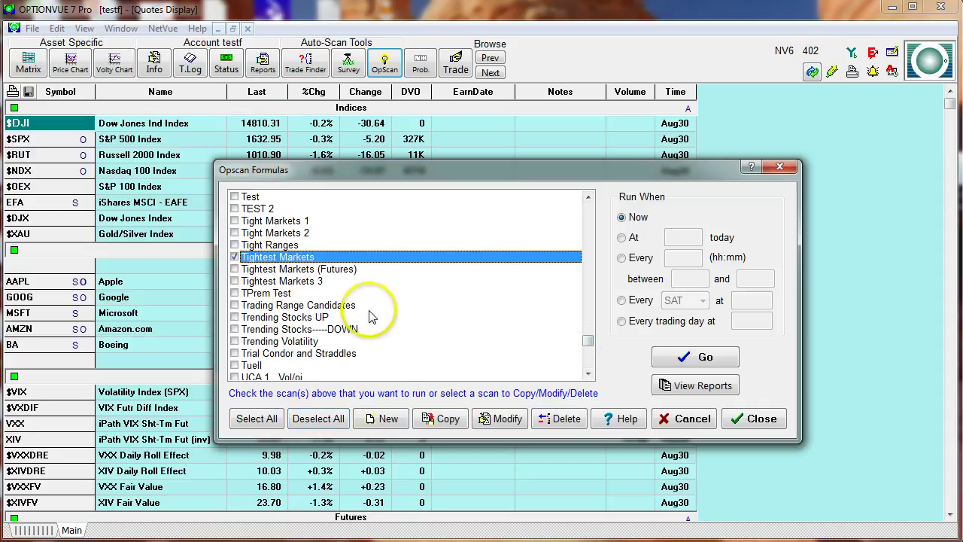
# - Open the Tightest Markets formula and a blank new formula, discarding both without saving
pyautogui.click(503, 419)
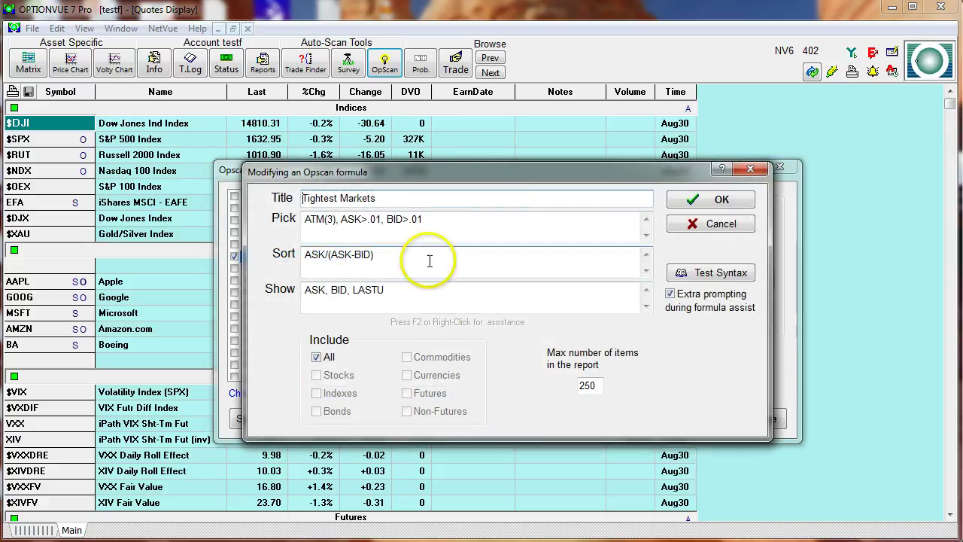
pyautogui.click(675, 229)
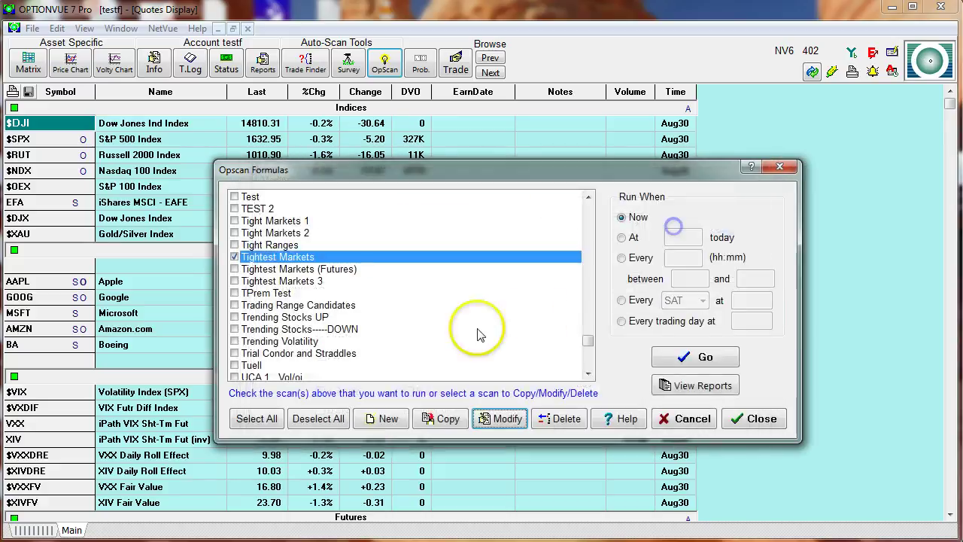
pyautogui.click(378, 419)
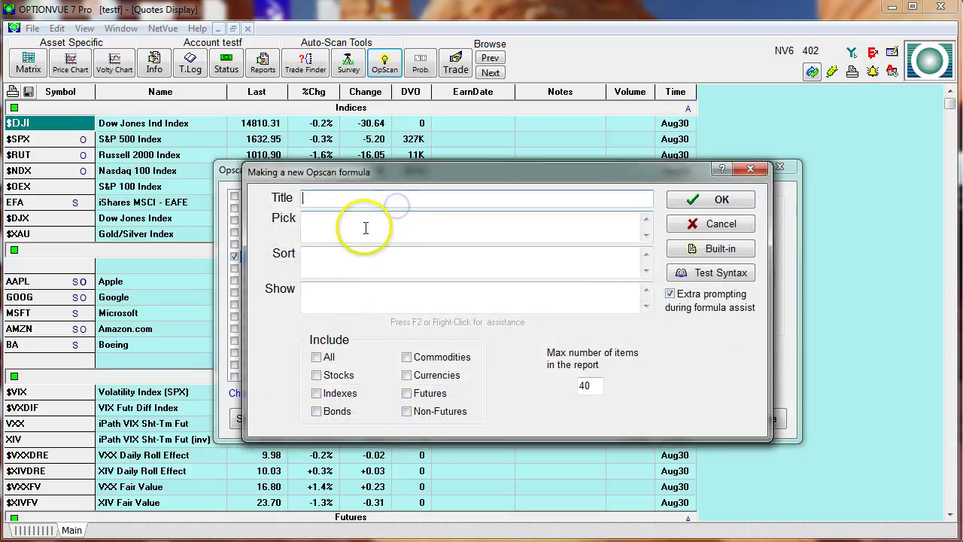
pyautogui.click(393, 226)
pyautogui.click(367, 261)
pyautogui.click(348, 297)
pyautogui.click(686, 233)
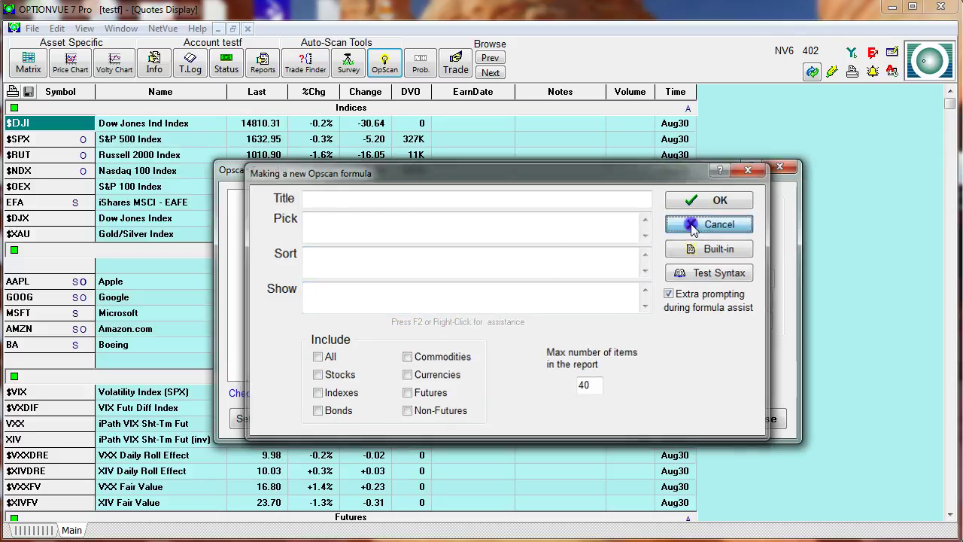
pyautogui.moveTo(589, 204); pyautogui.dragTo(594, 343)
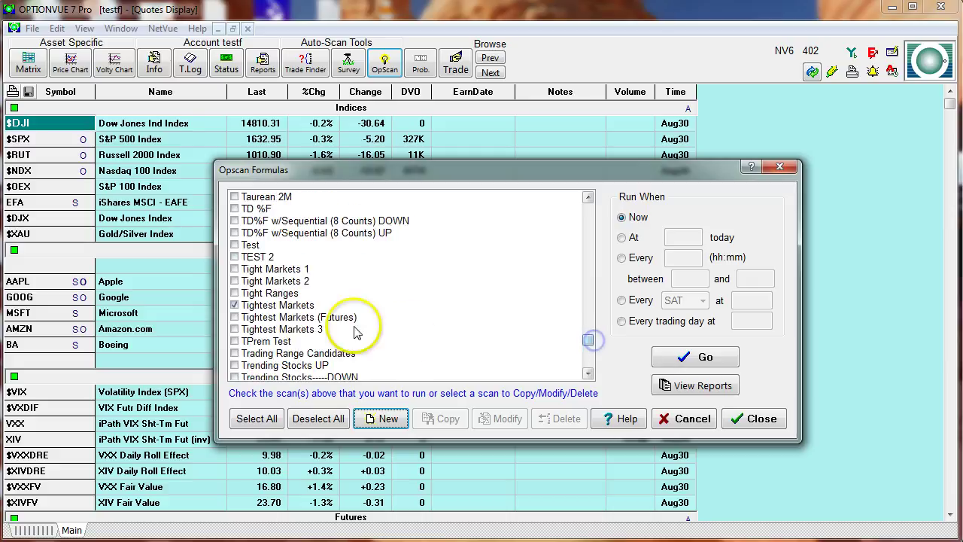
# - Open the Tightest Markets formula and inspect its title, ATM(3) and ASK>.01 pick terms, and 250-item limit
pyautogui.click(279, 305)
pyautogui.click(509, 415)
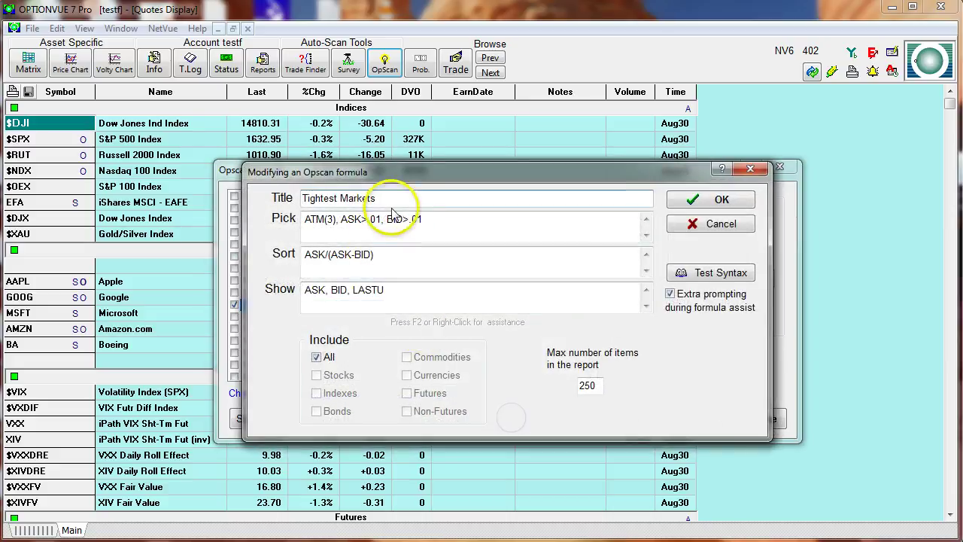
pyautogui.moveTo(401, 200); pyautogui.dragTo(264, 200)
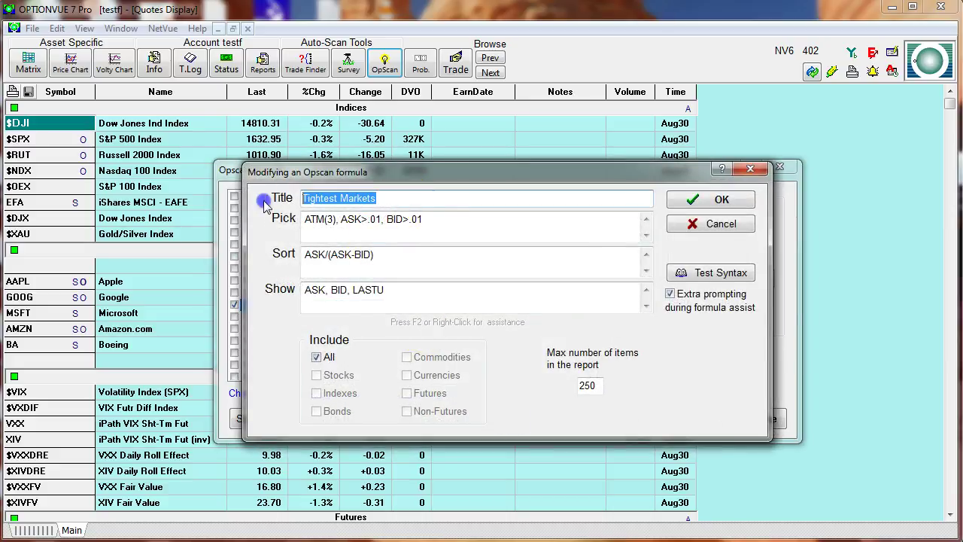
pyautogui.doubleClick(329, 219)
pyautogui.click(319, 235)
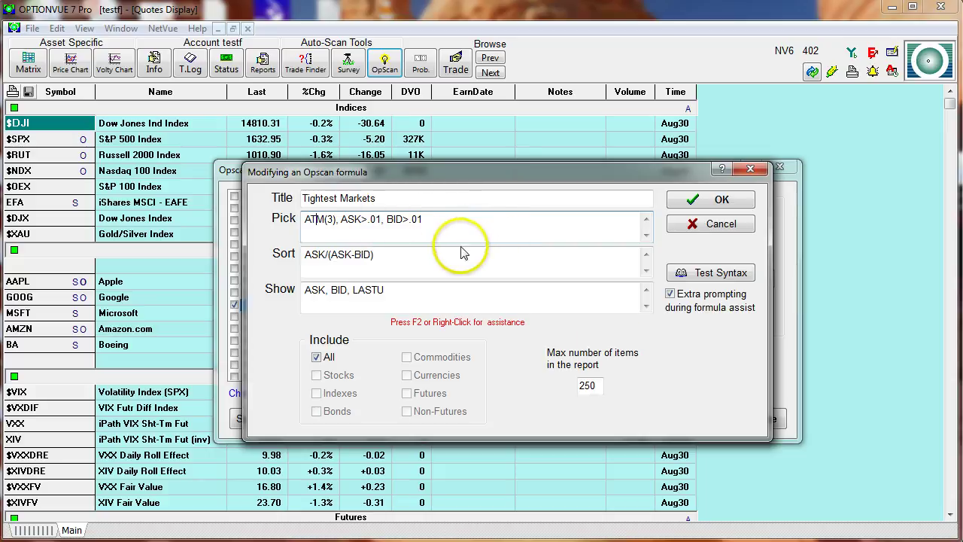
pyautogui.moveTo(602, 385); pyautogui.dragTo(574, 400)
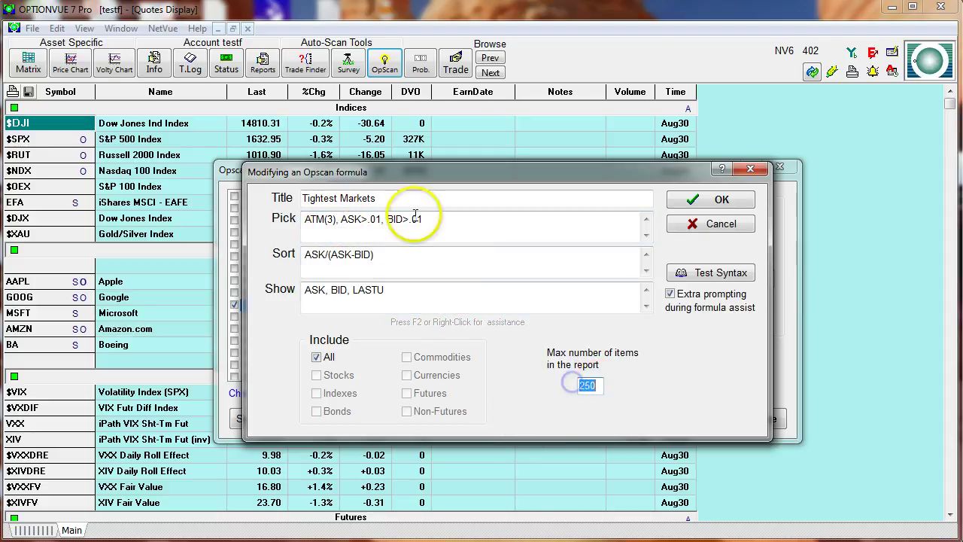
pyautogui.moveTo(336, 220); pyautogui.dragTo(304, 220)
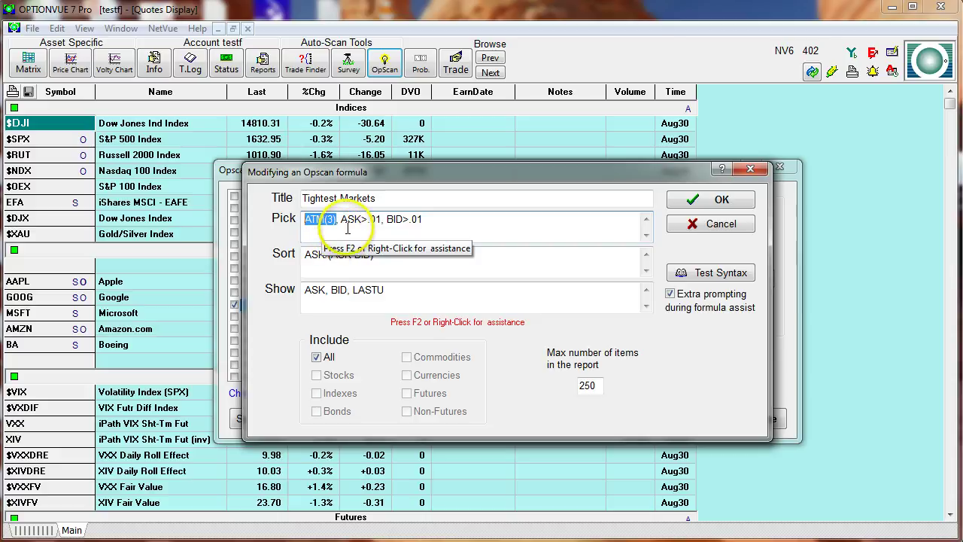
pyautogui.click(341, 219)
pyautogui.moveTo(360, 219); pyautogui.dragTo(447, 252)
pyautogui.click(447, 252)
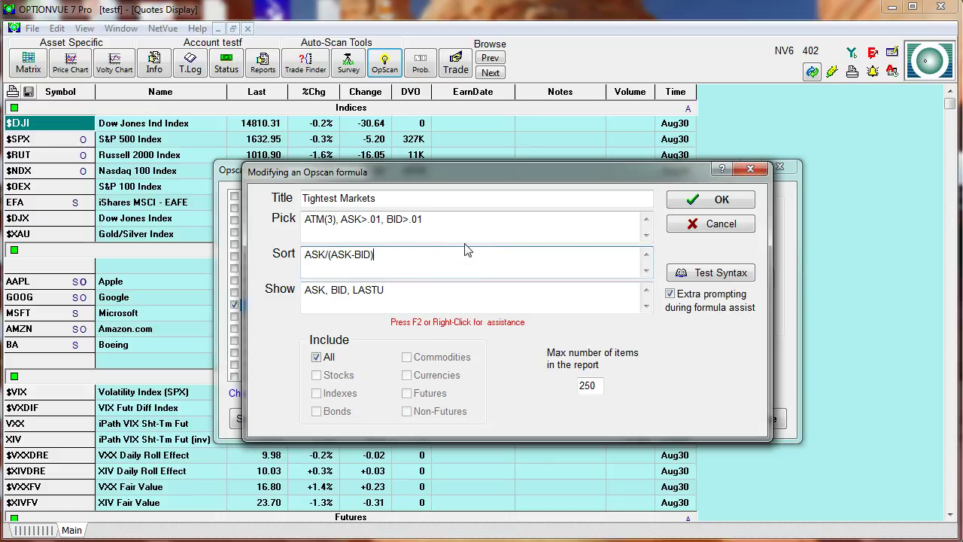
pyautogui.click(369, 258)
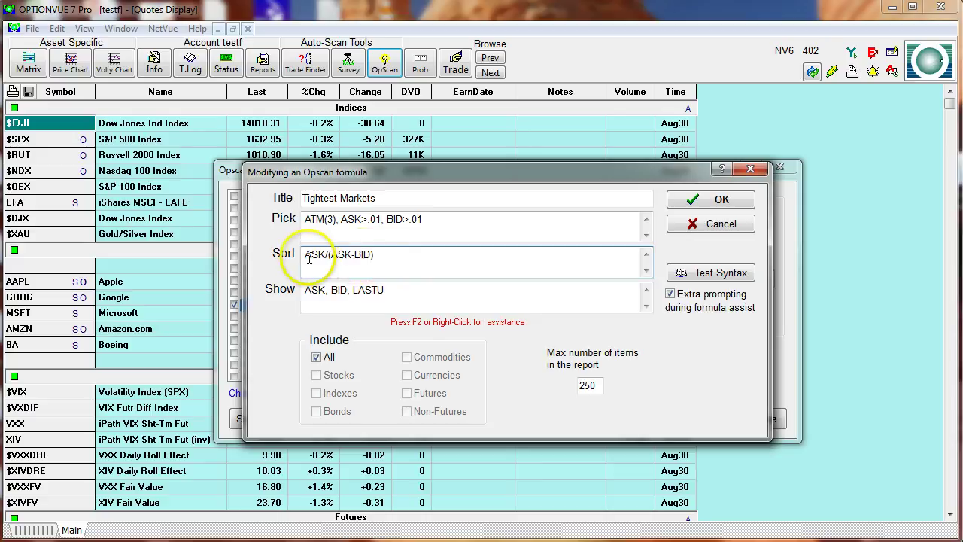
pyautogui.moveTo(306, 255); pyautogui.dragTo(374, 256)
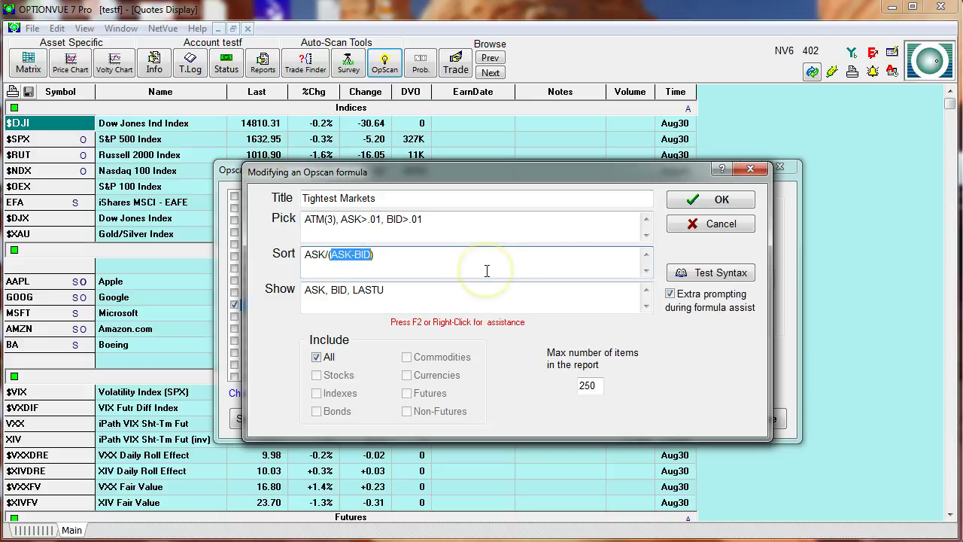
pyautogui.rightClick(467, 268)
pyautogui.doubleClick(293, 301)
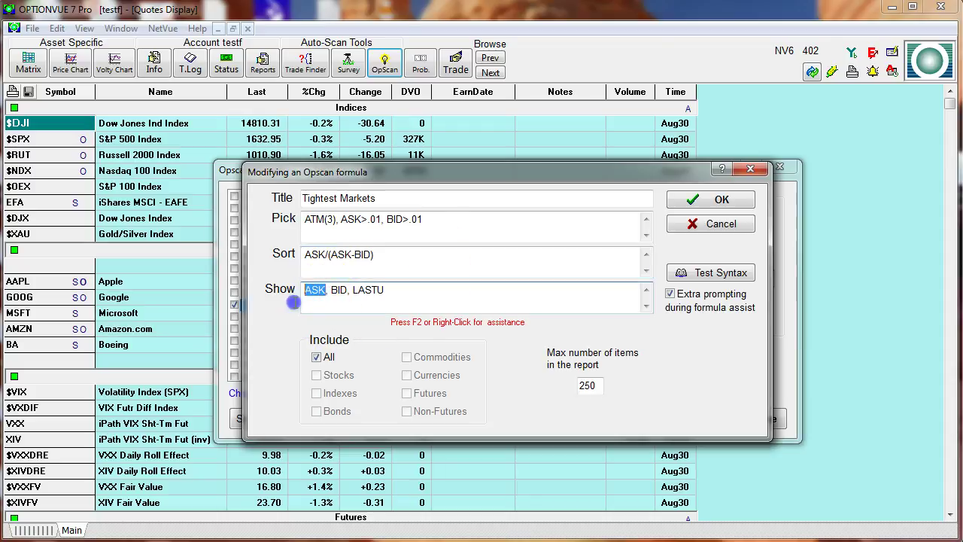
pyautogui.doubleClick(339, 293)
pyautogui.moveTo(385, 294); pyautogui.dragTo(351, 294)
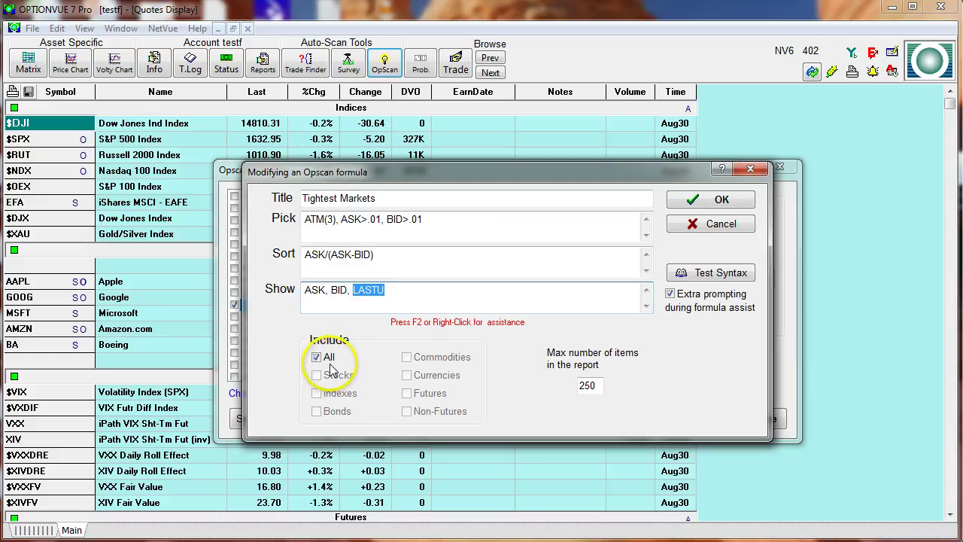
pyautogui.doubleClick(599, 387)
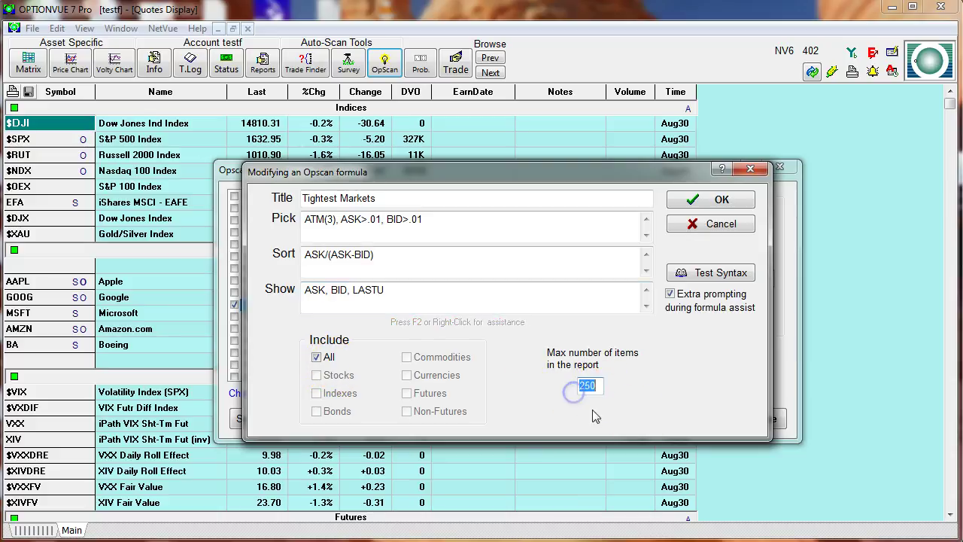
# - Save the Tightest Markets formula and run the scan with Run When set to Now
pyautogui.click(699, 200)
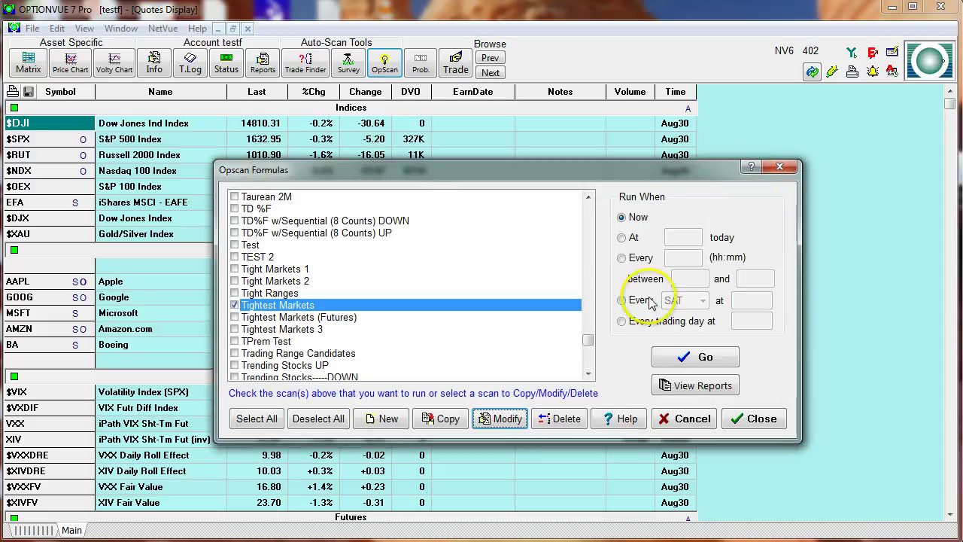
pyautogui.click(691, 354)
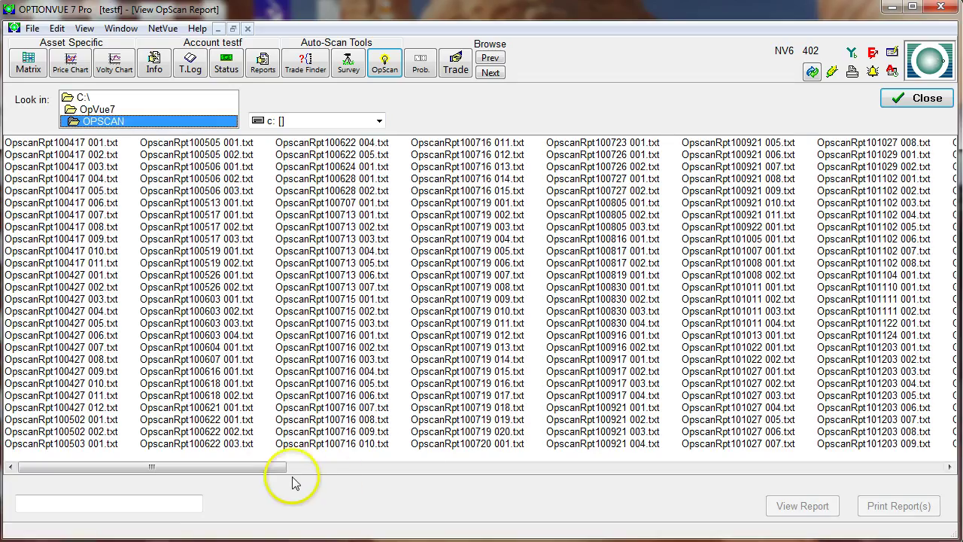
# - View the newest report, OpscanRpt130902 001.txt, then close it
pyautogui.moveTo(288, 470); pyautogui.dragTo(952, 468)
pyautogui.click(919, 265)
pyautogui.doubleClick(919, 265)
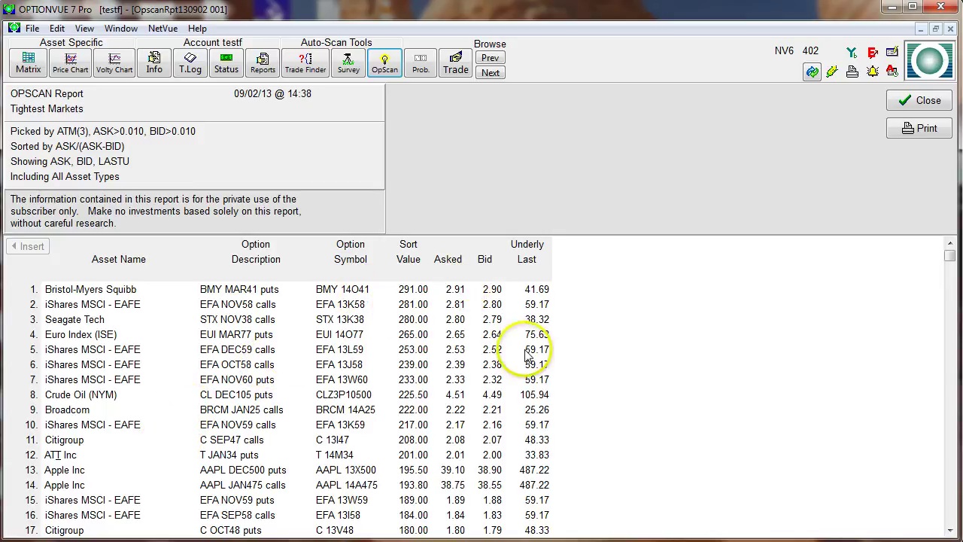
pyautogui.click(911, 103)
# - View the OpscanRpt130723 002.txt report, close it, and select OpscanRpt130709 002.txt
pyautogui.click(949, 466)
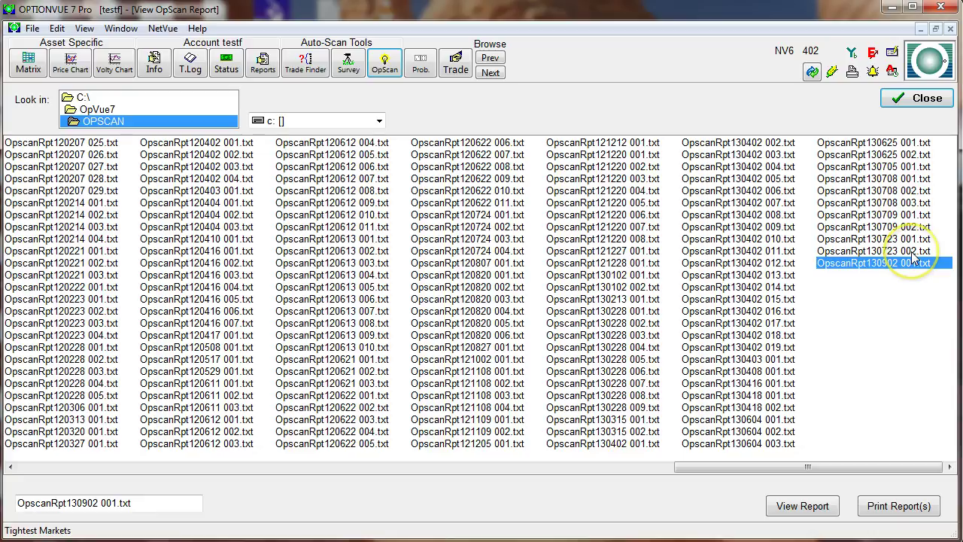
pyautogui.click(912, 253)
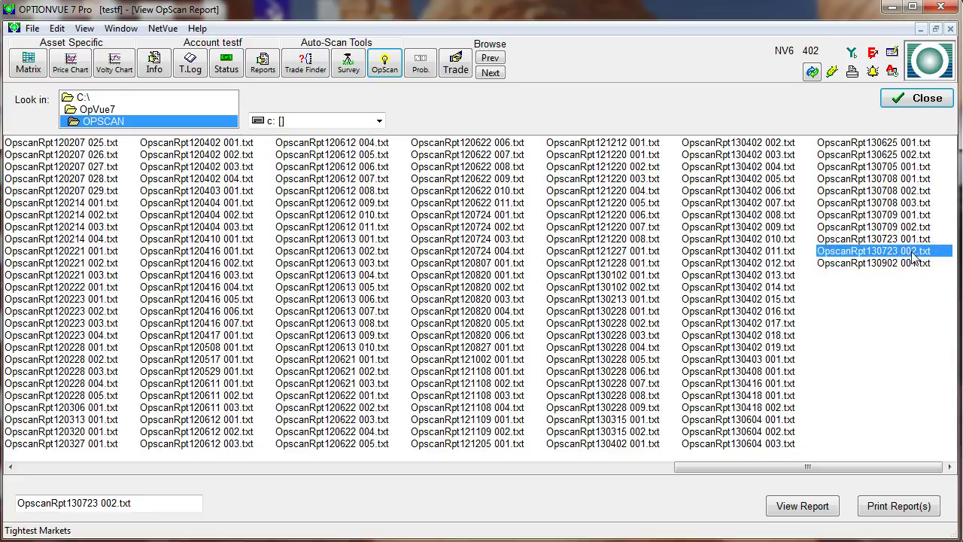
pyautogui.doubleClick(913, 255)
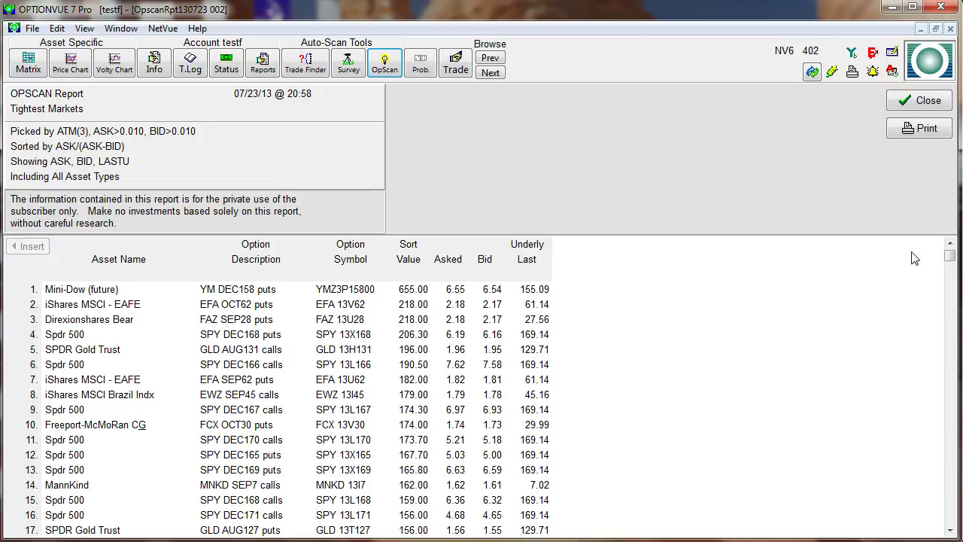
pyautogui.click(919, 100)
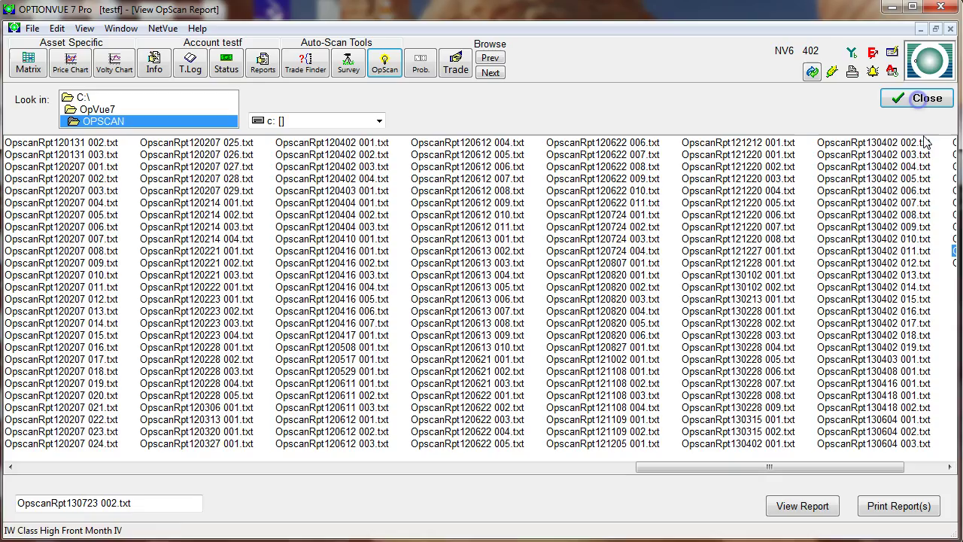
pyautogui.moveTo(877, 463); pyautogui.dragTo(915, 464)
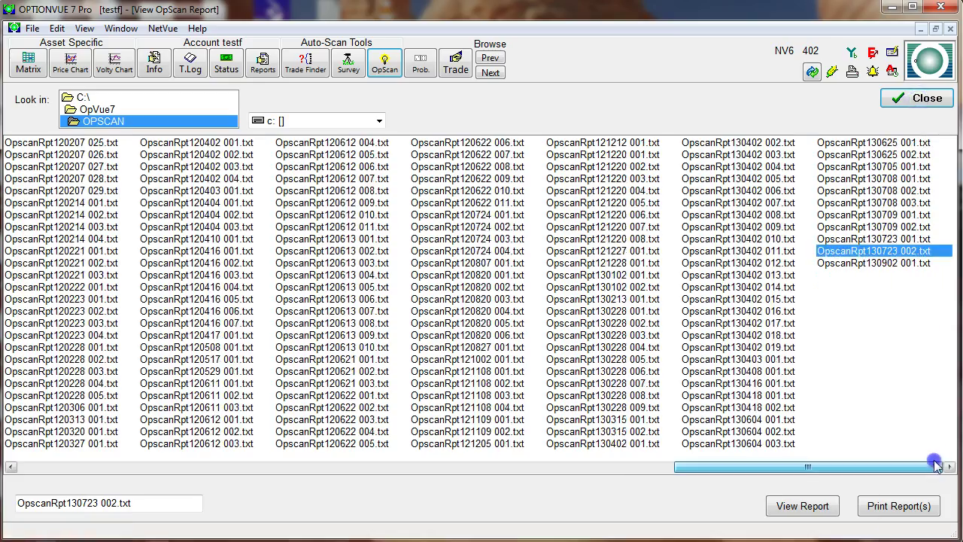
pyautogui.click(894, 228)
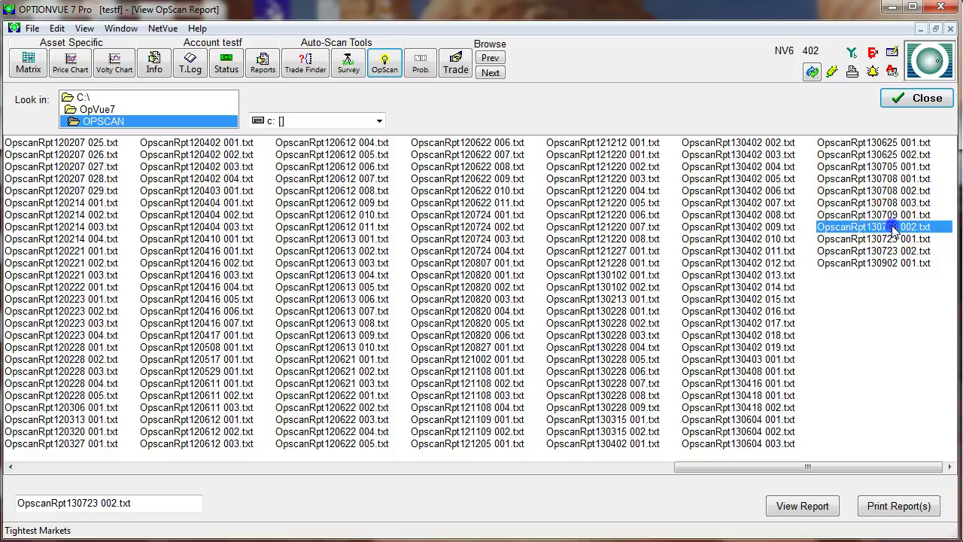
pyautogui.doubleClick(894, 228)
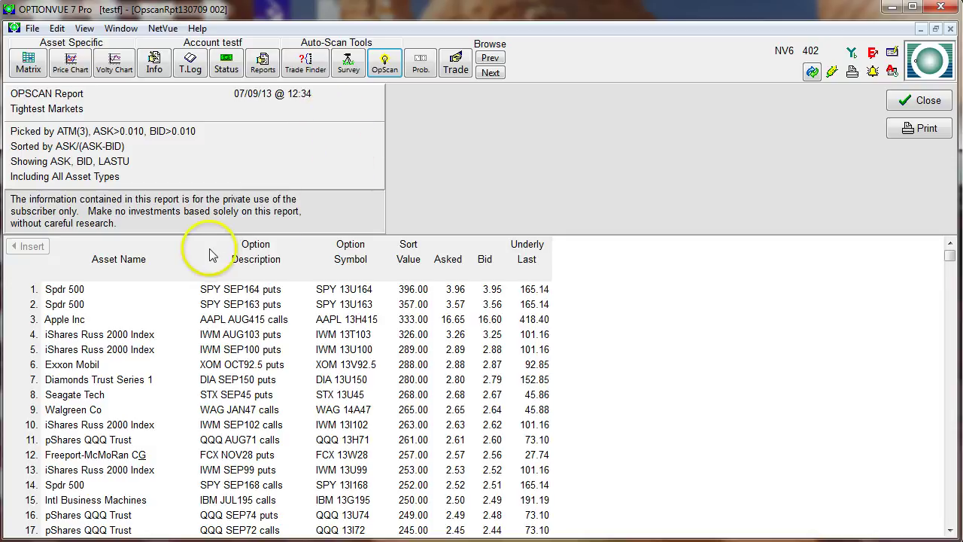
pyautogui.click(109, 287)
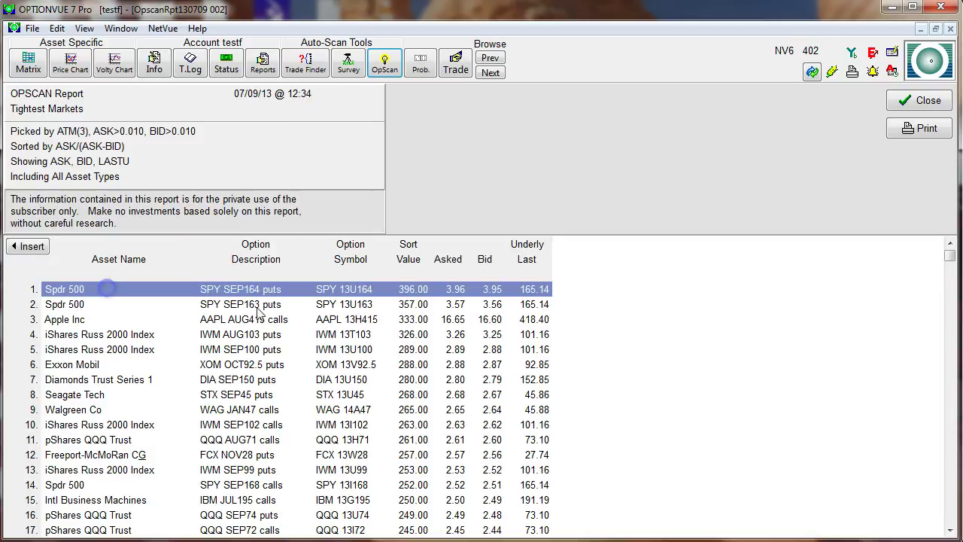
pyautogui.click(322, 305)
pyautogui.click(354, 288)
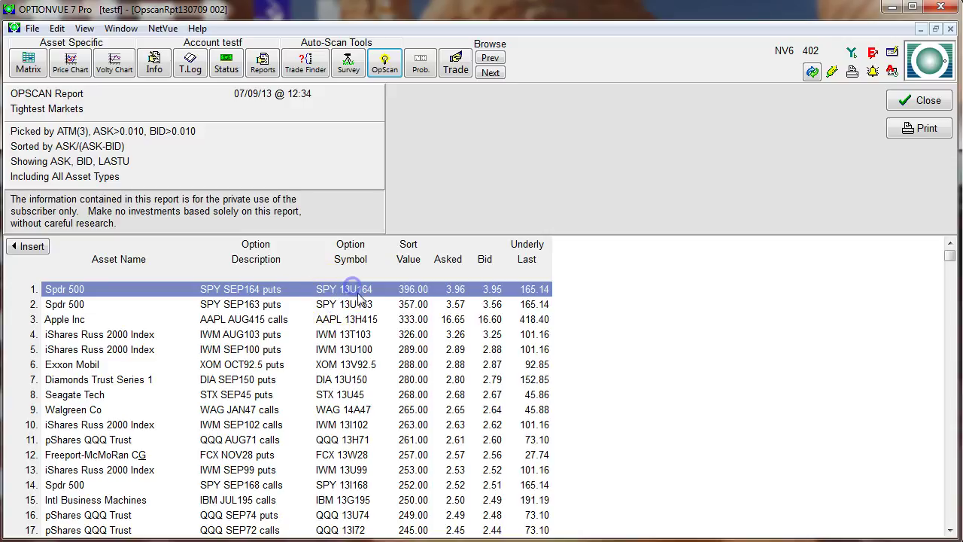
pyautogui.click(464, 308)
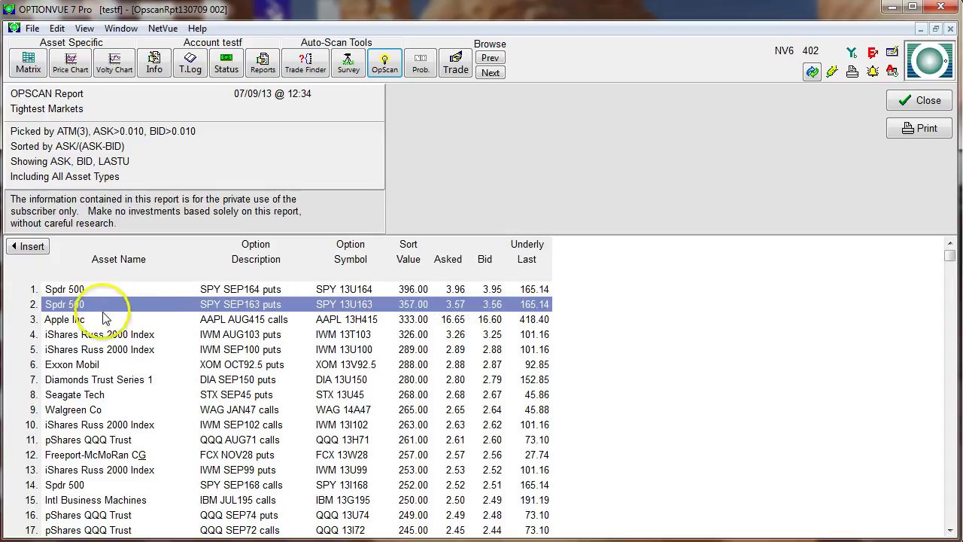
pyautogui.click(97, 485)
pyautogui.click(155, 285)
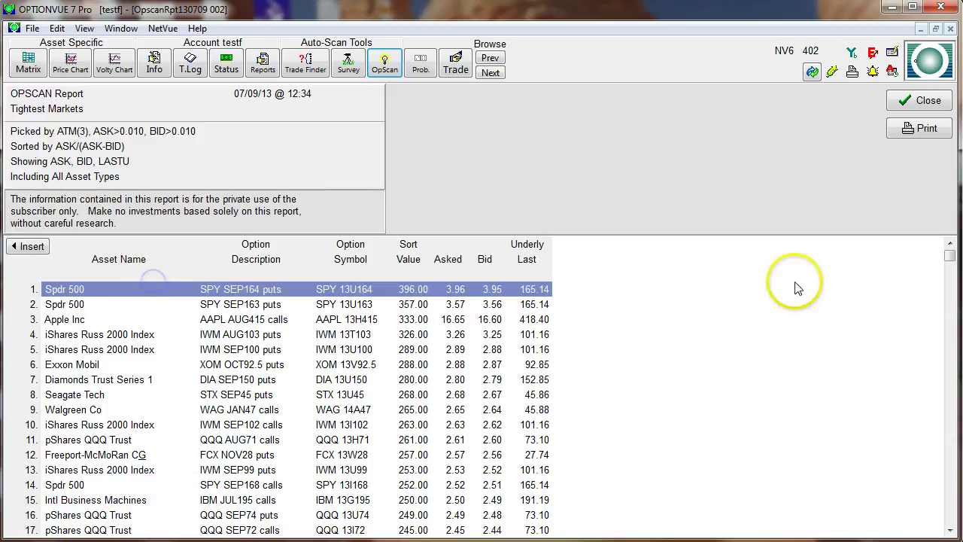
# - Add report rows 236–250 to the Opscan Results quote group and close the report
pyautogui.moveTo(950, 261); pyautogui.dragTo(950, 518)
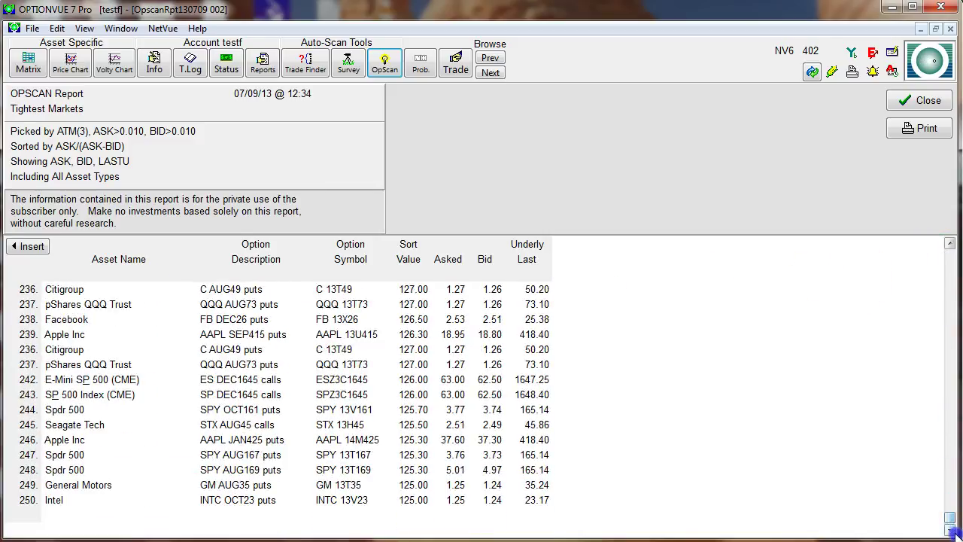
pyautogui.keyDown('shift'); pyautogui.click(174, 500); pyautogui.keyUp('shift')
pyautogui.rightClick(319, 426)
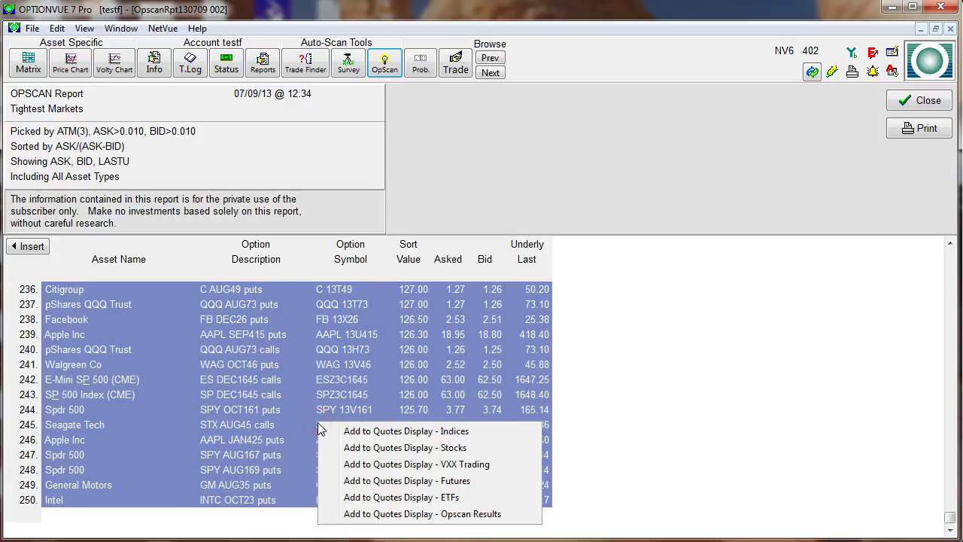
pyautogui.click(376, 514)
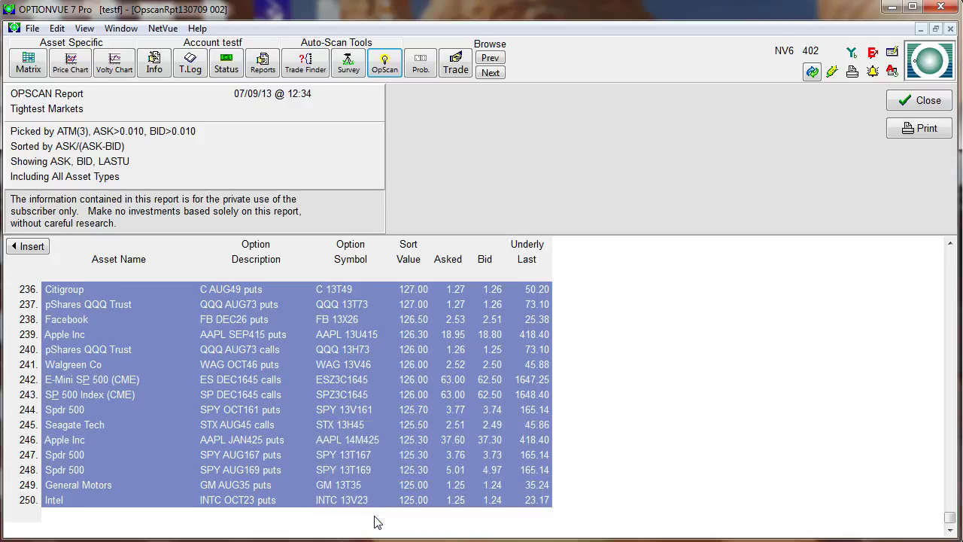
pyautogui.click(404, 489)
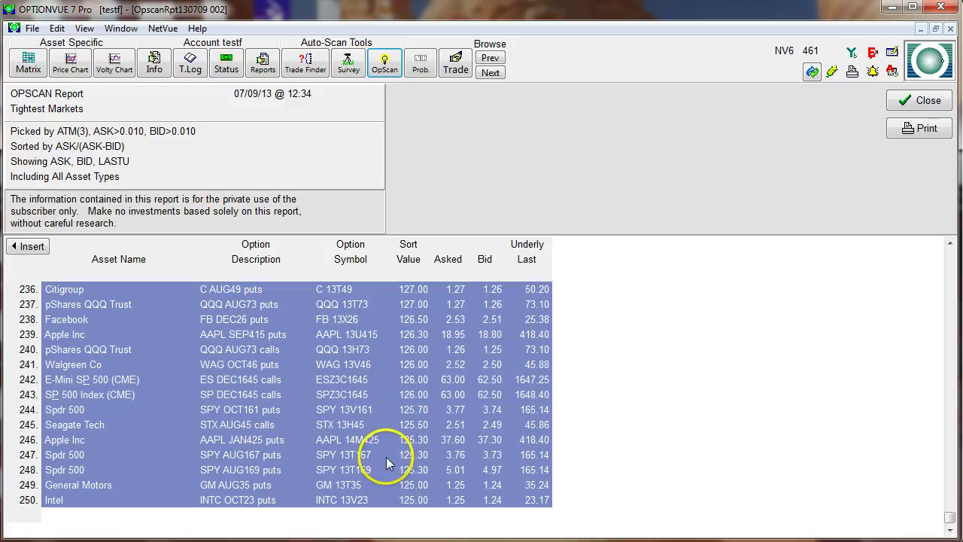
pyautogui.click(917, 101)
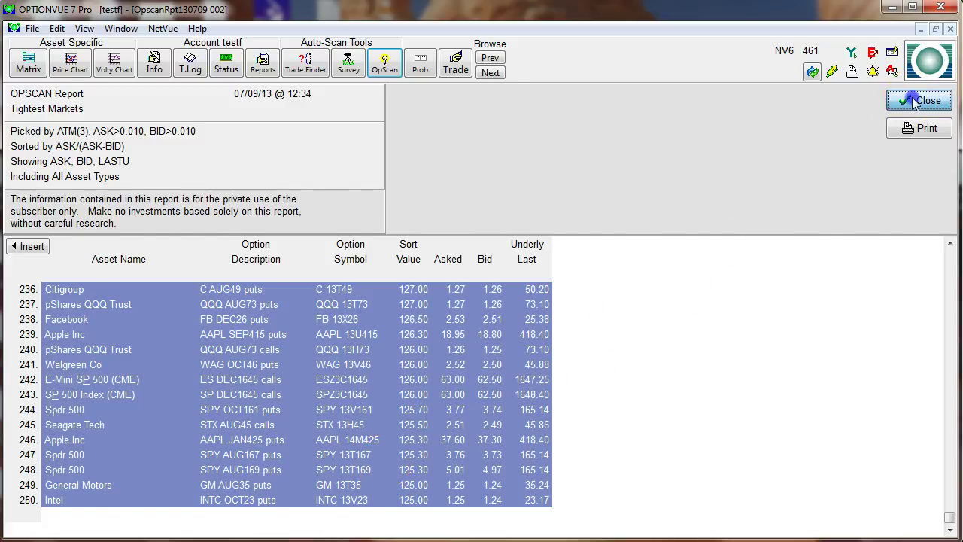
# - Close the saved reports list and sort the Opscan Results group by symbol
pyautogui.click(917, 103)
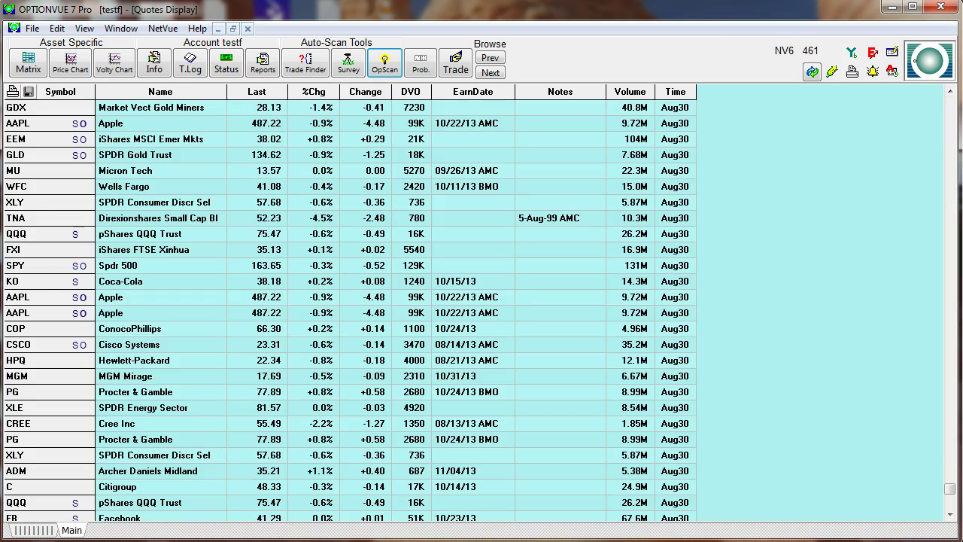
pyautogui.moveTo(953, 496); pyautogui.dragTo(953, 276)
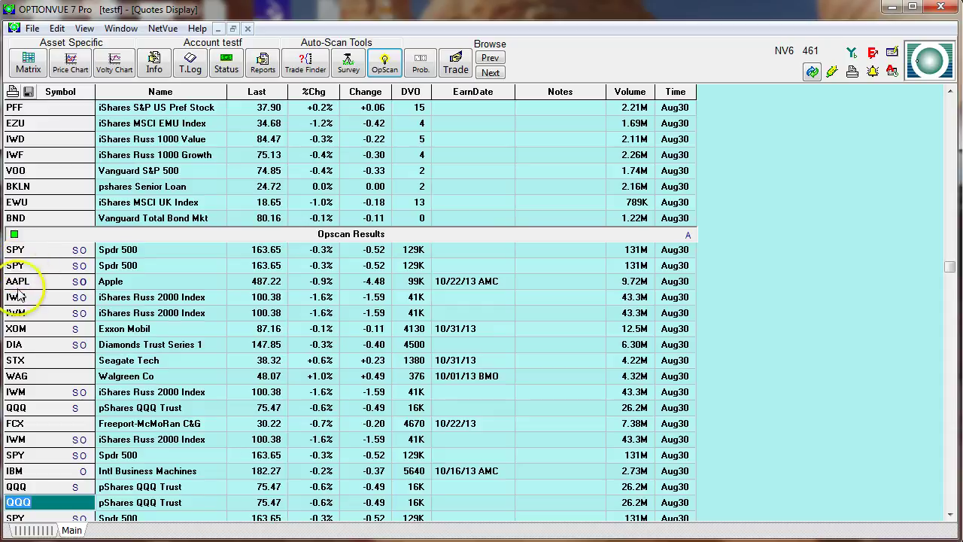
pyautogui.click(47, 233)
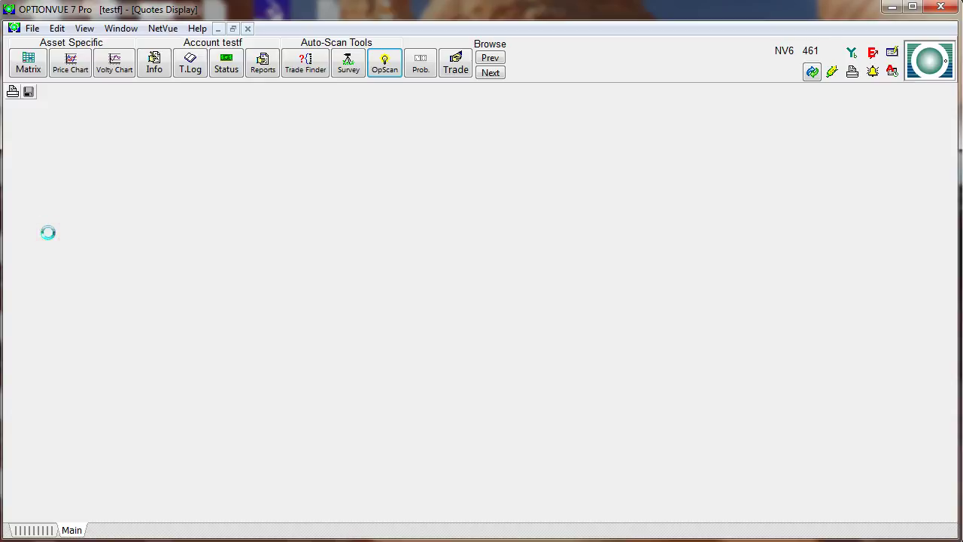
pyautogui.click(100, 299)
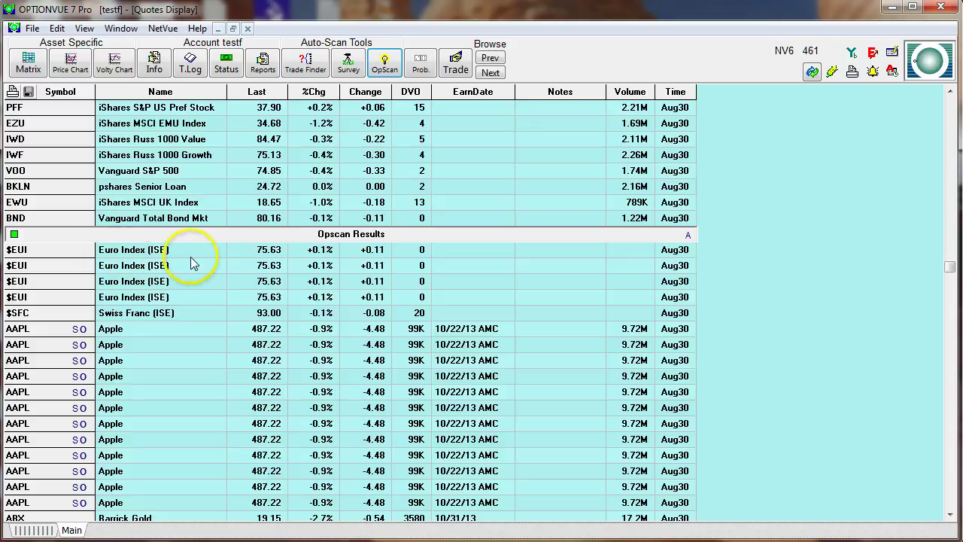
# - Delete the $SFC, ABX, ADBE, ADM, AGO, AIG and AMZN rows, keeping Citigroup
pyautogui.click(71, 315)
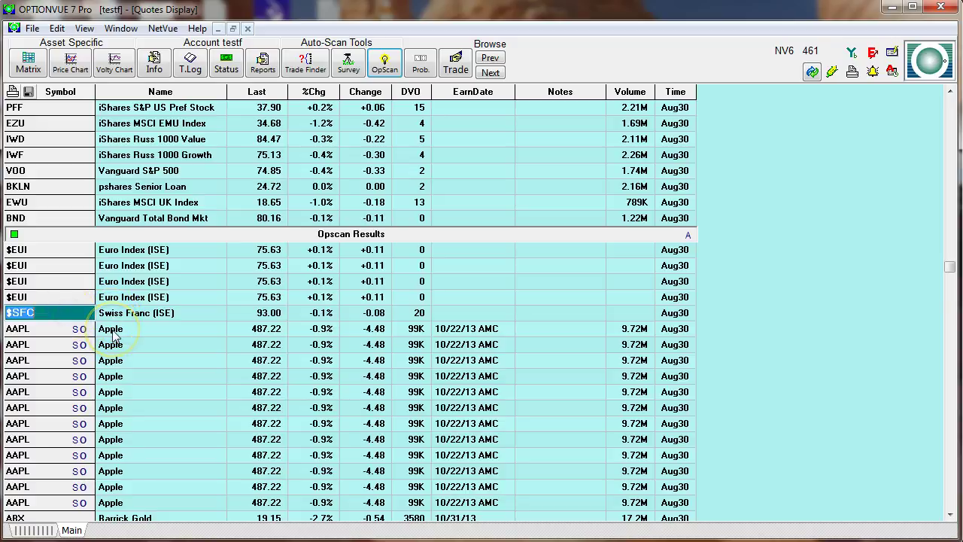
pyautogui.press('Delete')
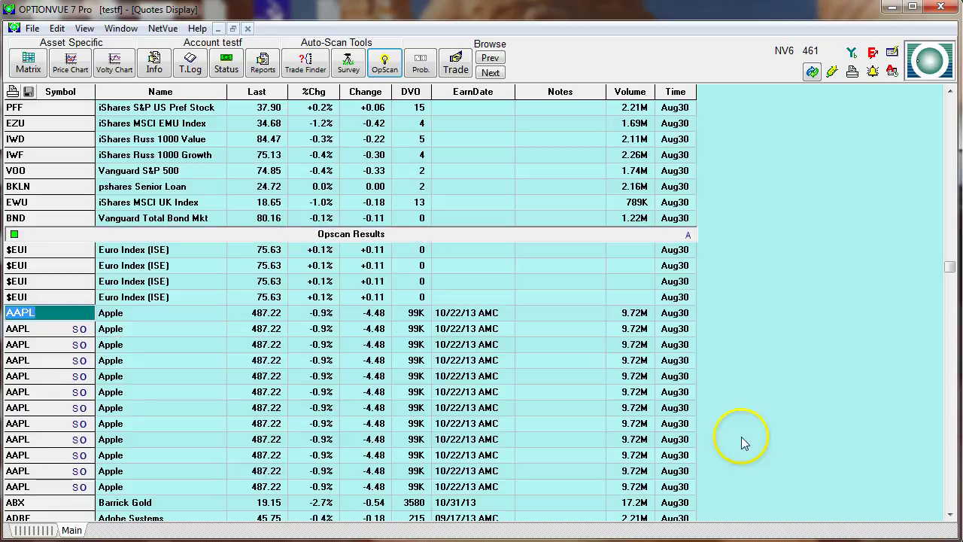
pyautogui.click(950, 515)
pyautogui.click(950, 515)
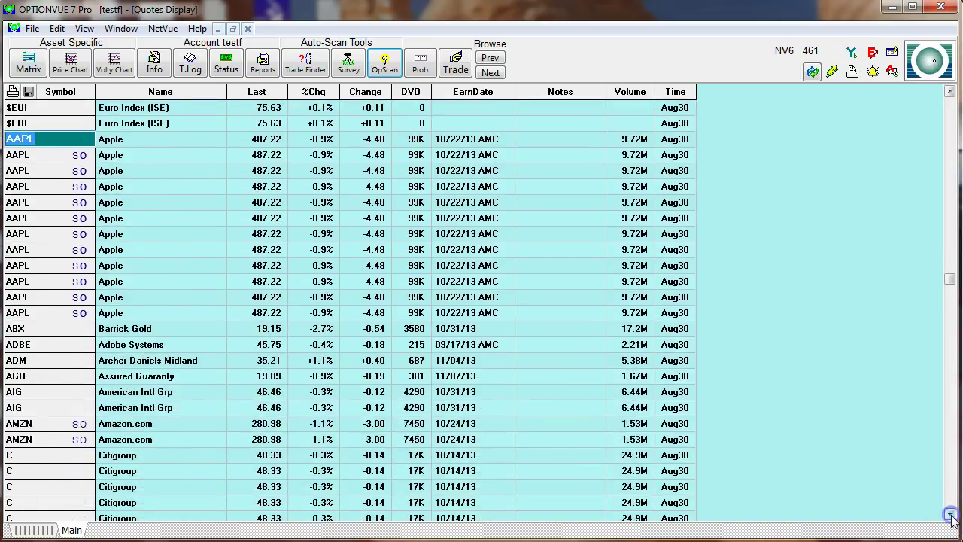
pyautogui.click(21, 328)
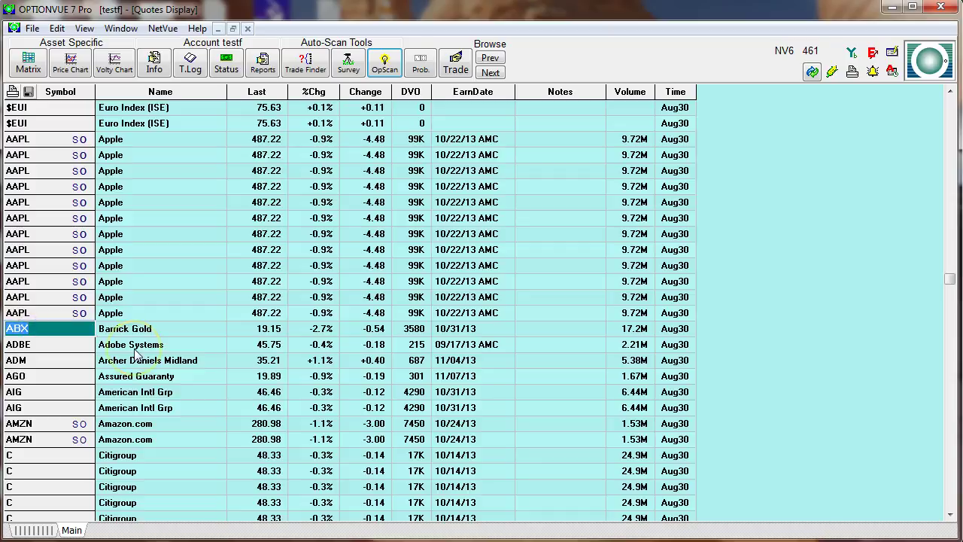
pyautogui.press('Delete')
pyautogui.press('Delete')
pyautogui.press('Delete')
pyautogui.press('Delete')
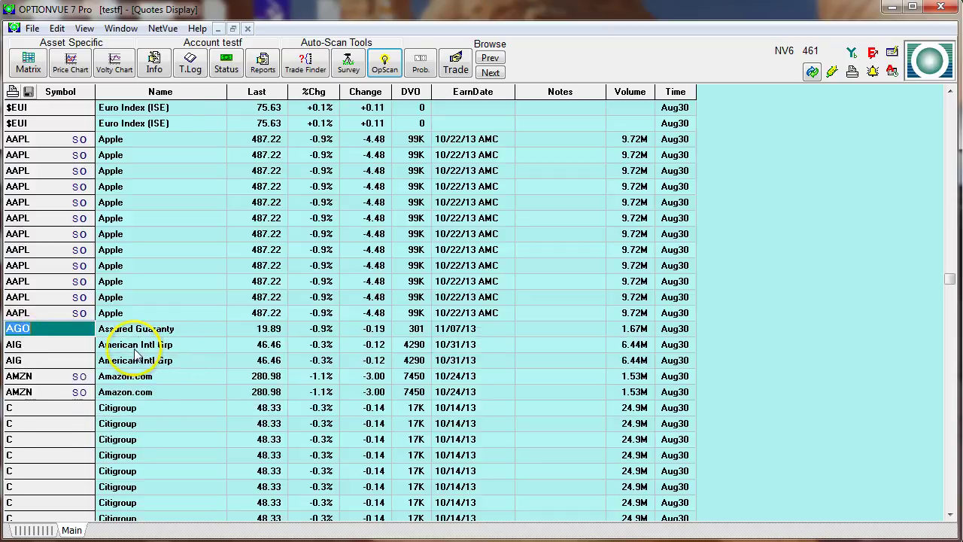
pyautogui.press('Delete')
pyautogui.press('Delete')
pyautogui.press('Delete')
pyautogui.press('Delete')
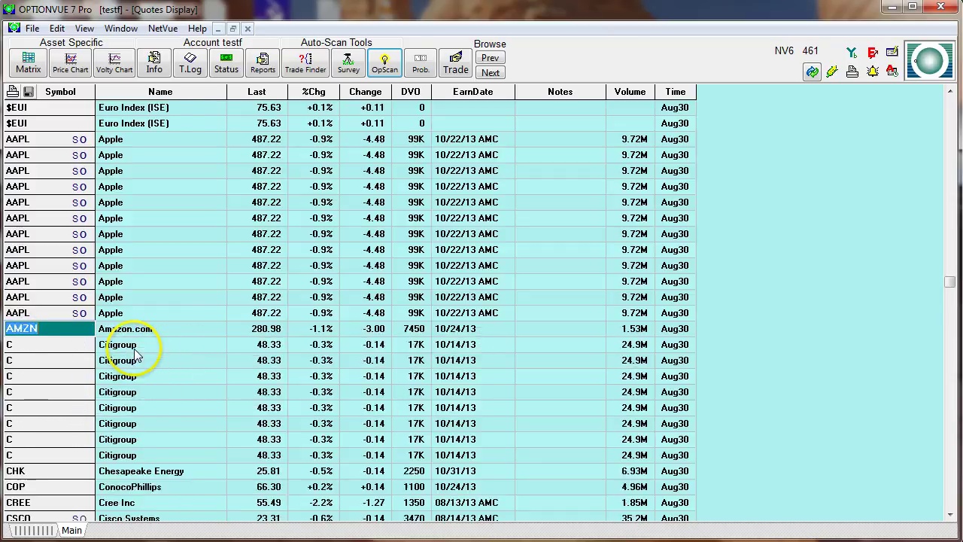
pyautogui.press('Down')
pyautogui.press('Down')
pyautogui.press('Down')
pyautogui.press('Down')
pyautogui.press('Down')
pyautogui.press('Down')
pyautogui.press('Down')
pyautogui.press('Down')
pyautogui.press('Down')
pyautogui.press('Down')
pyautogui.press('Down')
pyautogui.press('Down')
pyautogui.press('Down')
pyautogui.press('Down')
pyautogui.press('Down')
pyautogui.press('Down')
pyautogui.press('Down')
pyautogui.press('Down')
pyautogui.press('Down')
pyautogui.press('Down')
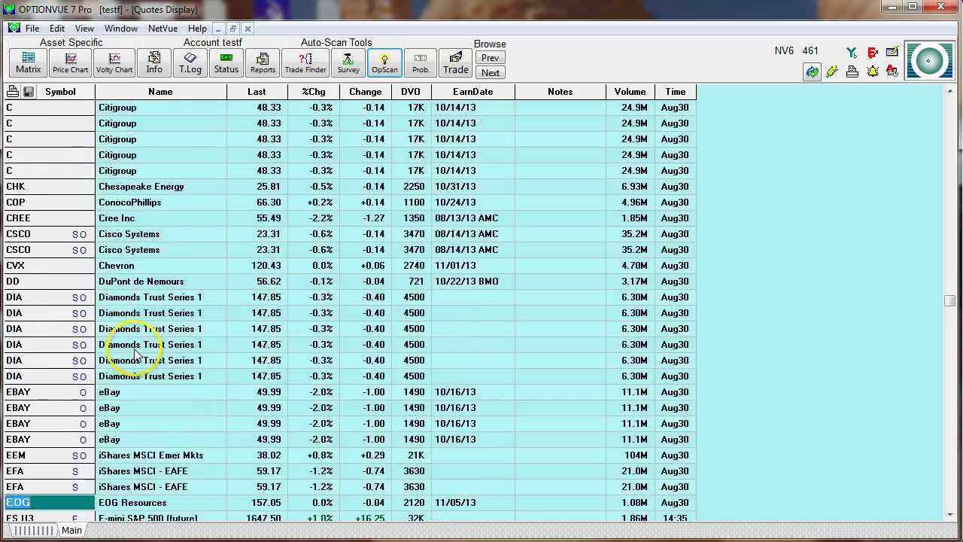
# - Delete rows CHK through CVX, DD, EEM, EFA, EOG, ES U3, EWZ and all FB rows
pyautogui.click(70, 187)
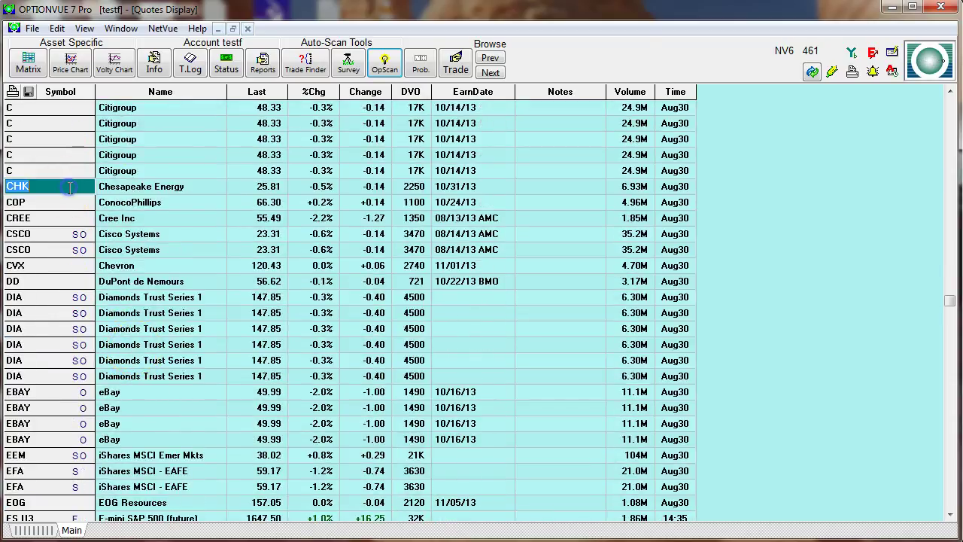
pyautogui.press('Delete')
pyautogui.press('Delete')
pyautogui.press('Delete')
pyautogui.press('Delete')
pyautogui.press('Delete')
pyautogui.press('Delete')
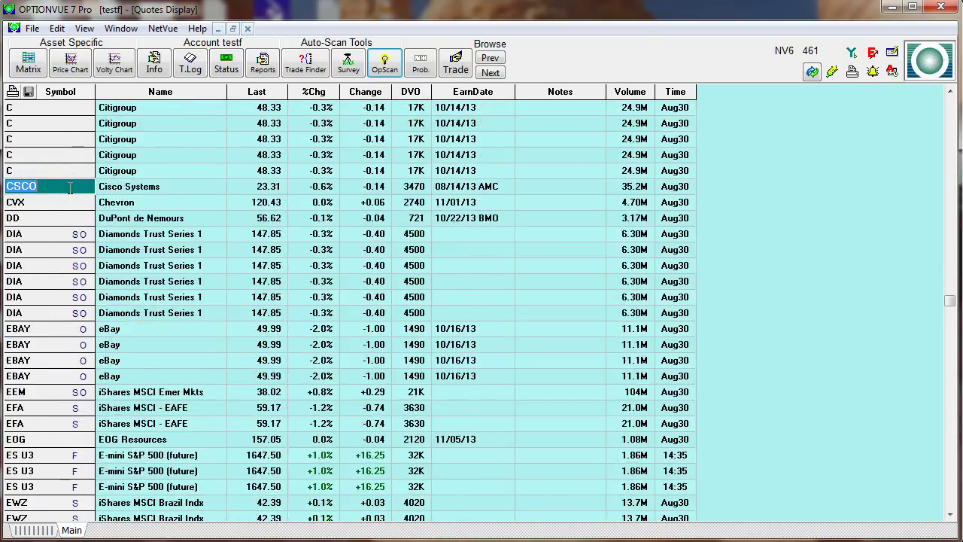
pyautogui.press('Delete')
pyautogui.press('Down')
pyautogui.press('Down')
pyautogui.press('Down')
pyautogui.press('Down')
pyautogui.press('Down')
pyautogui.press('Down')
pyautogui.press('Down')
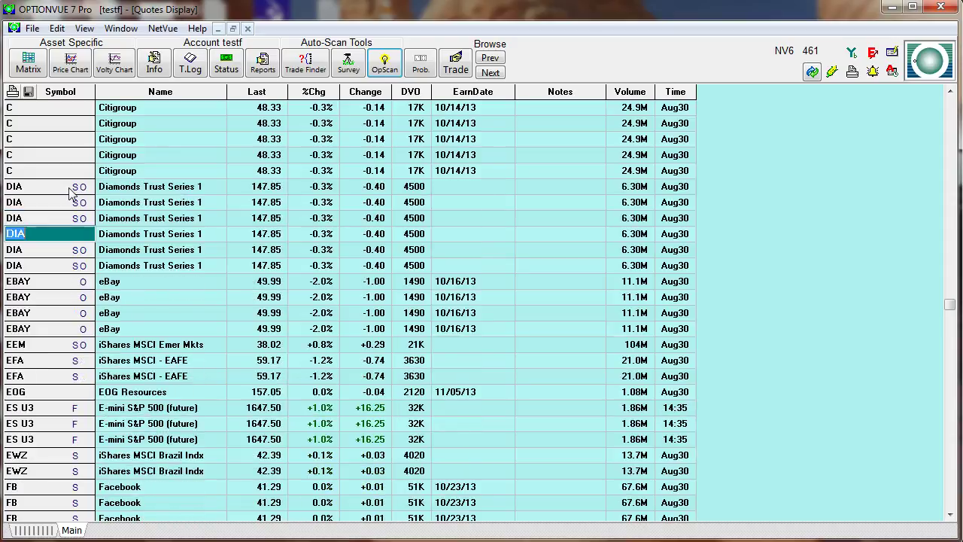
pyautogui.press('Down')
pyautogui.press('Down')
pyautogui.press('Down')
pyautogui.press('Delete')
pyautogui.press('Delete')
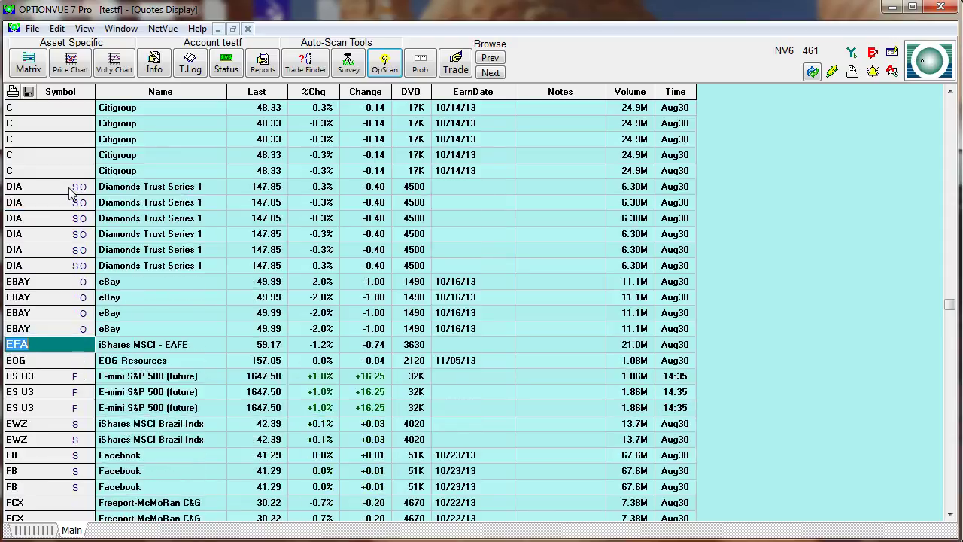
pyautogui.press('Delete')
pyautogui.press('Delete')
pyautogui.press('Delete')
pyautogui.press('Delete')
pyautogui.press('Delete')
pyautogui.press('Delete')
pyautogui.press('Delete')
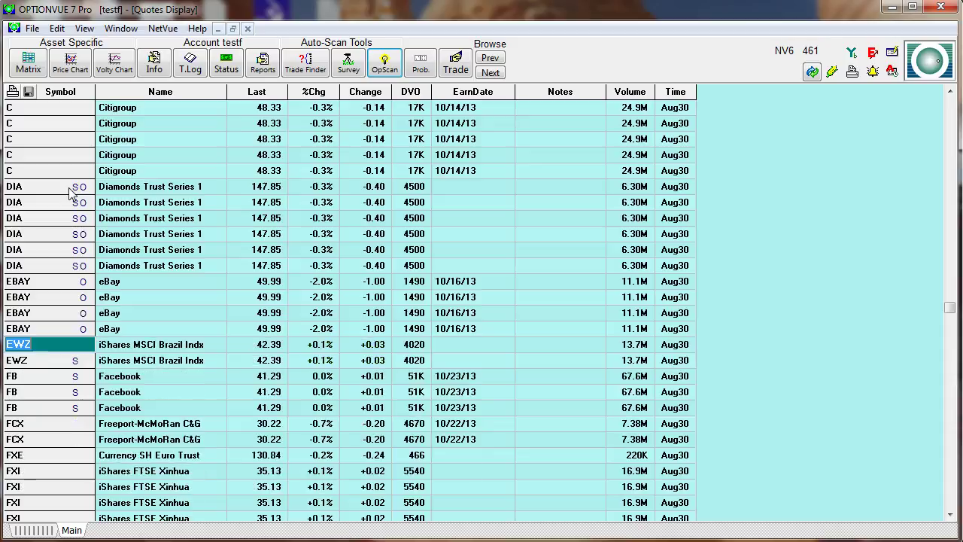
pyautogui.press('Down')
pyautogui.press('Down')
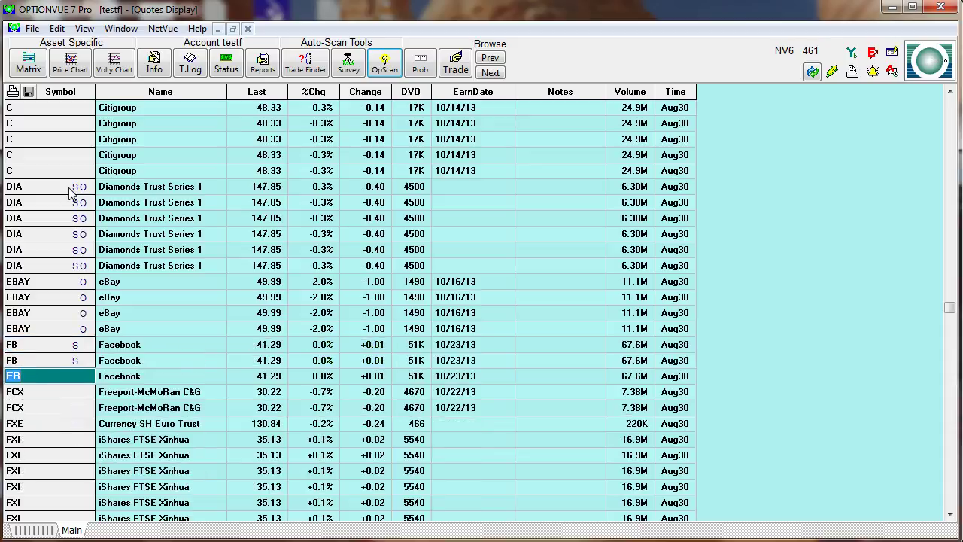
pyautogui.press('Up')
pyautogui.press('Up')
pyautogui.press('Delete')
pyautogui.press('Delete')
pyautogui.press('Delete')
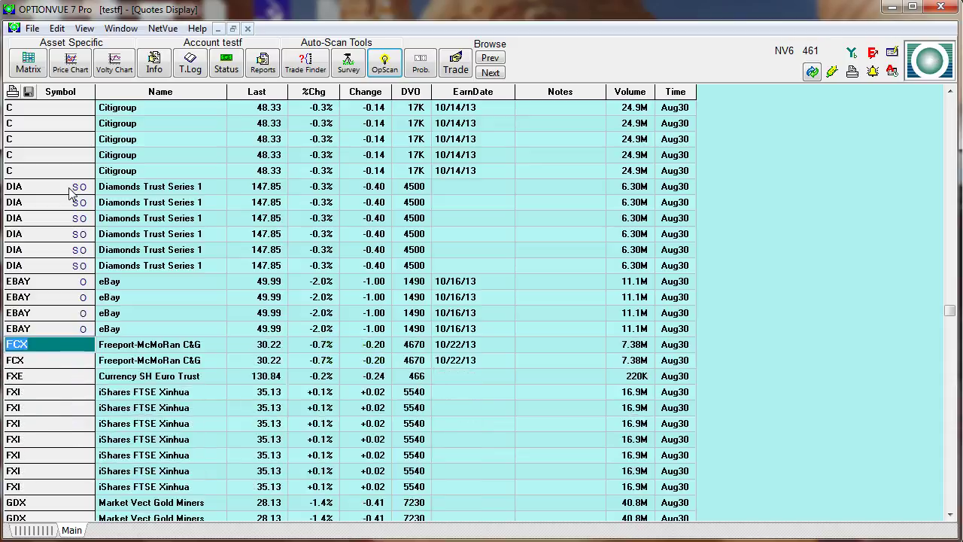
pyautogui.press('Delete')
pyautogui.press('Delete')
pyautogui.press('Delete')
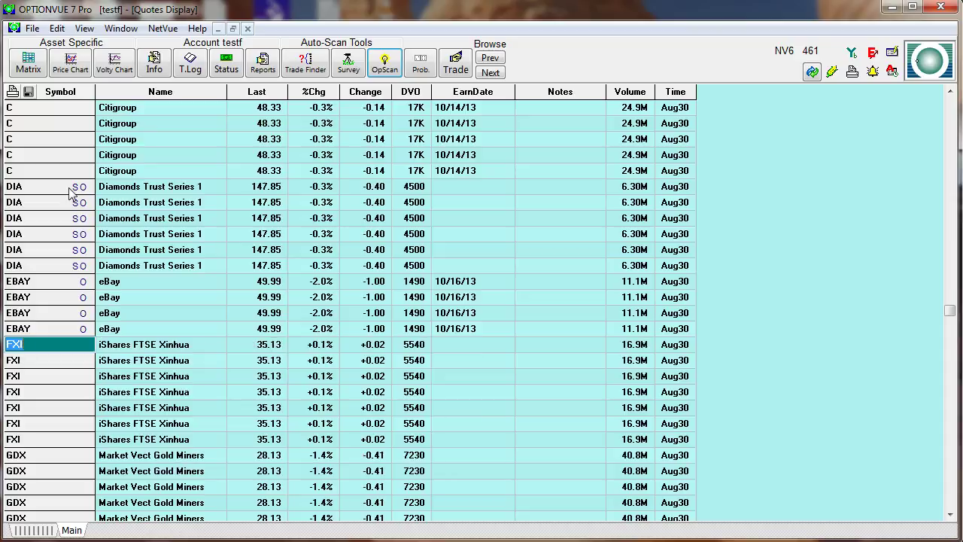
pyautogui.press('Down')
pyautogui.press('Down')
pyautogui.press('Down')
pyautogui.press('Down')
pyautogui.press('Down')
pyautogui.press('Down')
pyautogui.press('Down')
pyautogui.press('Down')
pyautogui.press('Down')
pyautogui.press('Down')
pyautogui.press('Down')
pyautogui.press('Down')
pyautogui.press('Down')
pyautogui.press('Down')
pyautogui.press('Down')
pyautogui.press('Down')
pyautogui.press('Down')
pyautogui.press('Down')
pyautogui.press('Down')
pyautogui.press('Down')
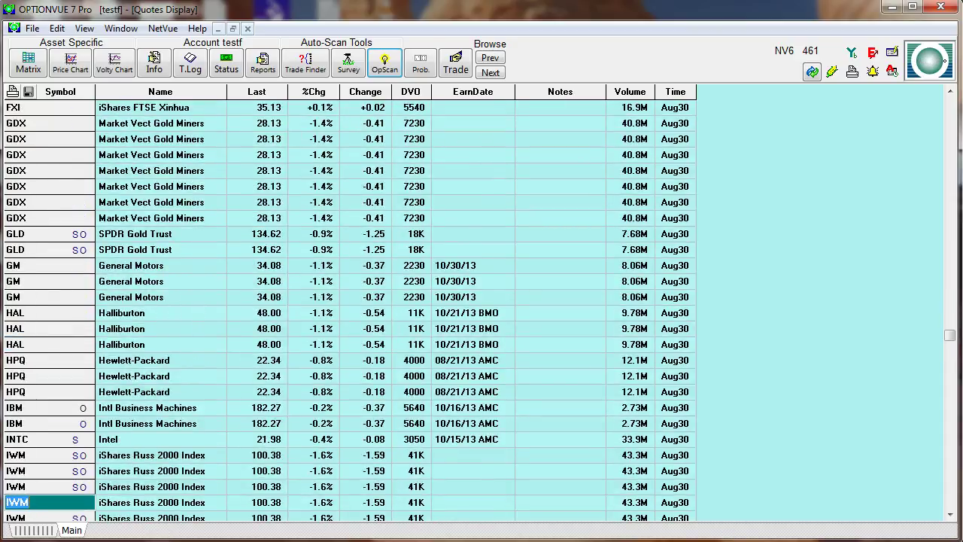
# - Delete the GLD, GM, HAL and extra HPQ rows, keeping the IWM rows
pyautogui.click(30, 235)
pyautogui.press('Delete')
pyautogui.press('Delete')
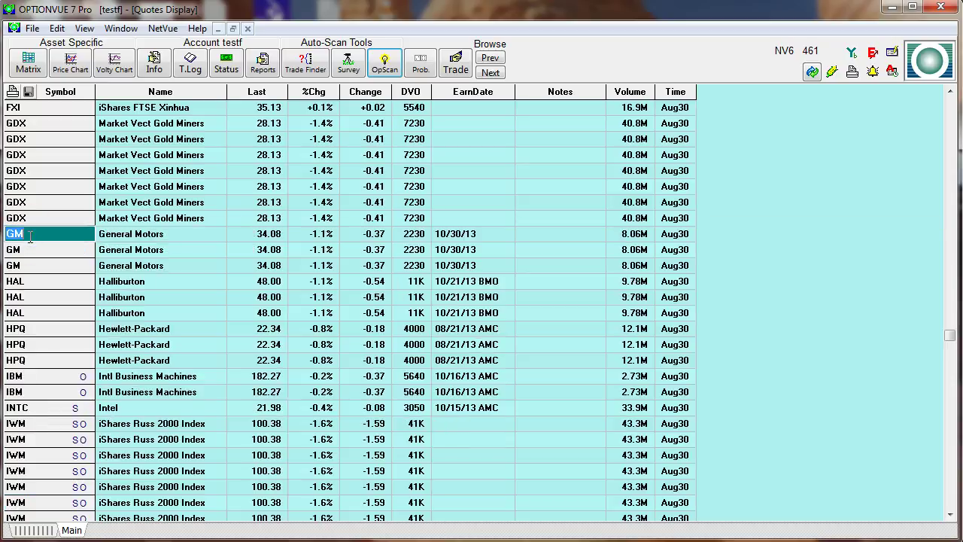
pyautogui.press('Delete')
pyautogui.press('Delete')
pyautogui.press('Delete')
pyautogui.press('Delete')
pyautogui.press('Delete')
pyautogui.press('Delete')
pyautogui.press('Delete')
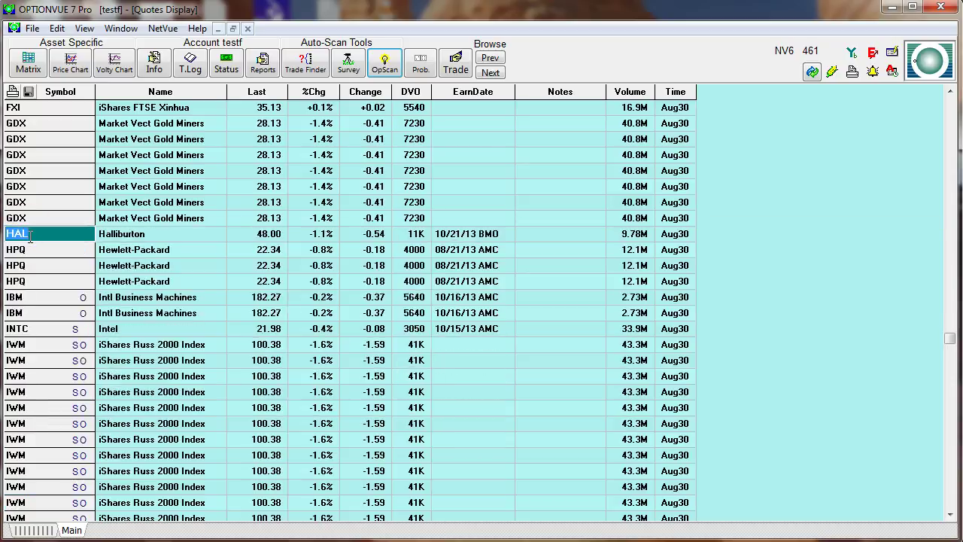
pyautogui.press('Delete')
pyautogui.press('Delete')
pyautogui.press('Delete')
pyautogui.press('Delete')
pyautogui.press('Delete')
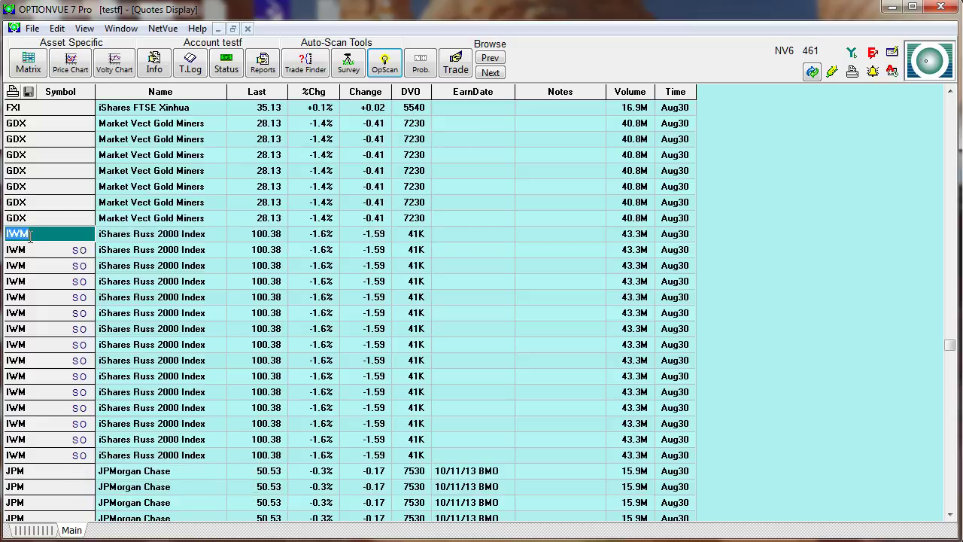
pyautogui.click(30, 242)
pyautogui.press('Down')
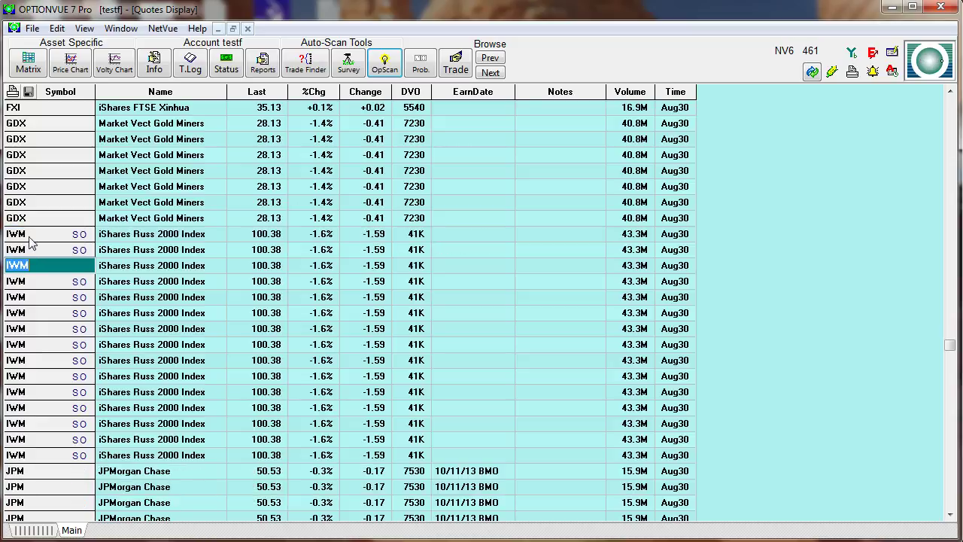
pyautogui.press('Down')
pyautogui.press('Down')
pyautogui.press('Down')
pyautogui.press('Down')
pyautogui.press('Down')
pyautogui.press('Down')
pyautogui.press('Down')
pyautogui.press('Down')
pyautogui.press('Down')
pyautogui.press('Down')
pyautogui.press('Down')
pyautogui.press('Down')
pyautogui.press('Down')
pyautogui.press('Down')
pyautogui.press('Down')
pyautogui.press('Down')
pyautogui.press('Down')
pyautogui.press('Down')
pyautogui.press('Down')
pyautogui.press('Down')
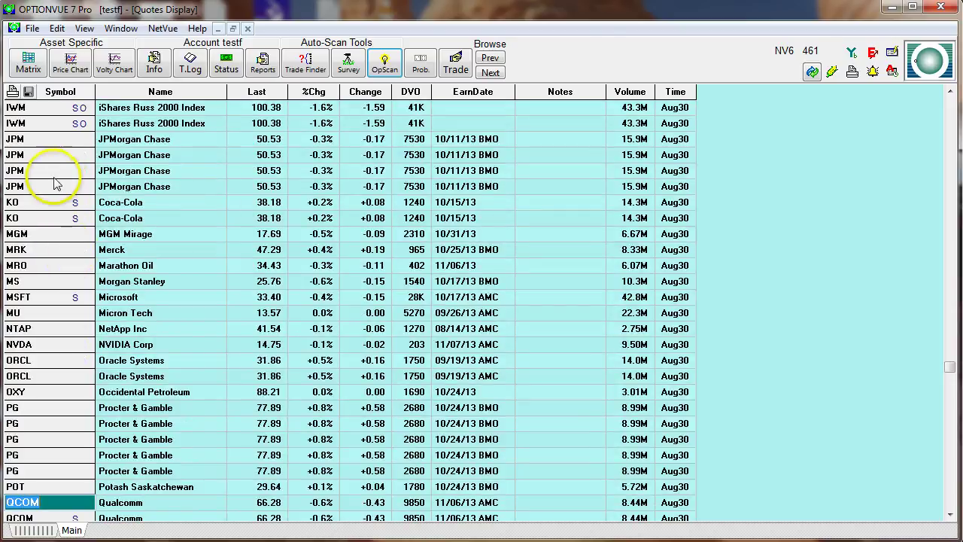
# - Delete KO through OXY, POT, QCOM, a duplicate QQQ, SBUX and Schlumberger rows, keeping PG
pyautogui.click(48, 202)
pyautogui.press('Delete')
pyautogui.press('Delete')
pyautogui.press('Delete')
pyautogui.press('Delete')
pyautogui.press('Delete')
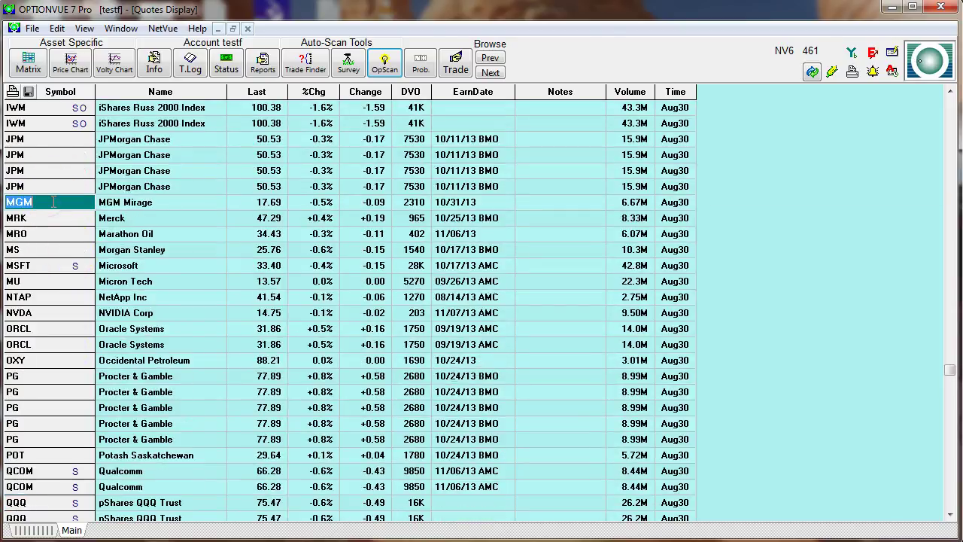
pyautogui.press('Delete')
pyautogui.press('Delete')
pyautogui.press('Delete')
pyautogui.press('Delete')
pyautogui.press('Delete')
pyautogui.press('Delete')
pyautogui.press('Delete')
pyautogui.press('Delete')
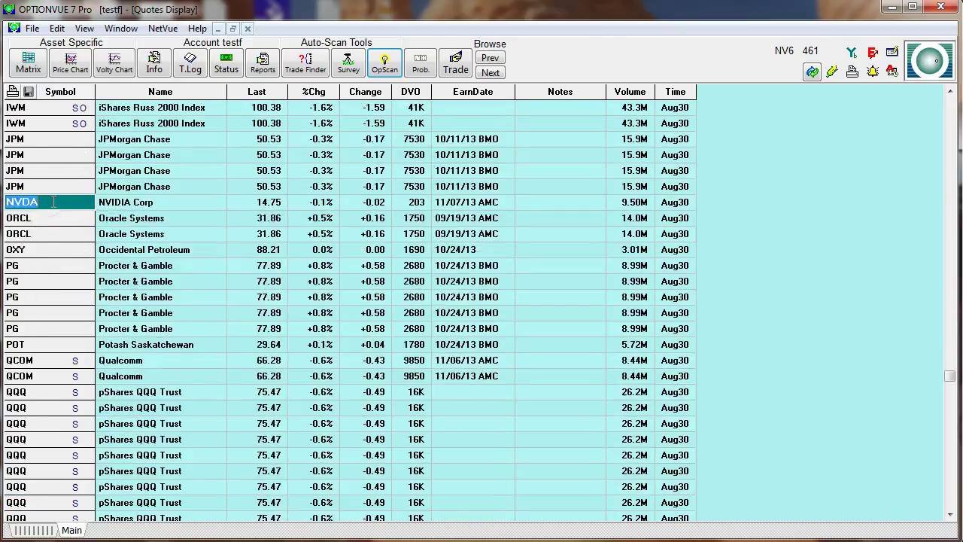
pyautogui.press('Down')
pyautogui.press('Down')
pyautogui.press('Down')
pyautogui.press('Down')
pyautogui.press('Down')
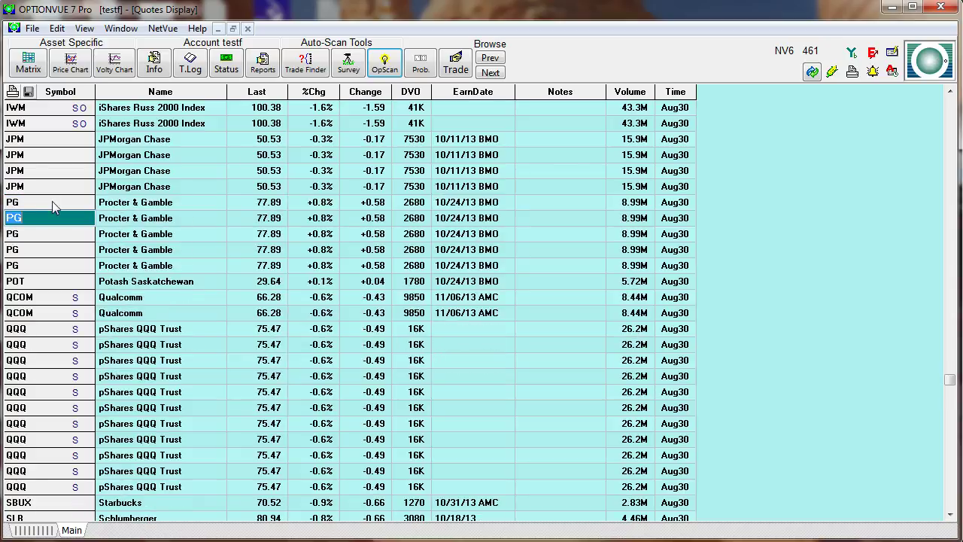
pyautogui.press('Delete')
pyautogui.press('Delete')
pyautogui.press('Delete')
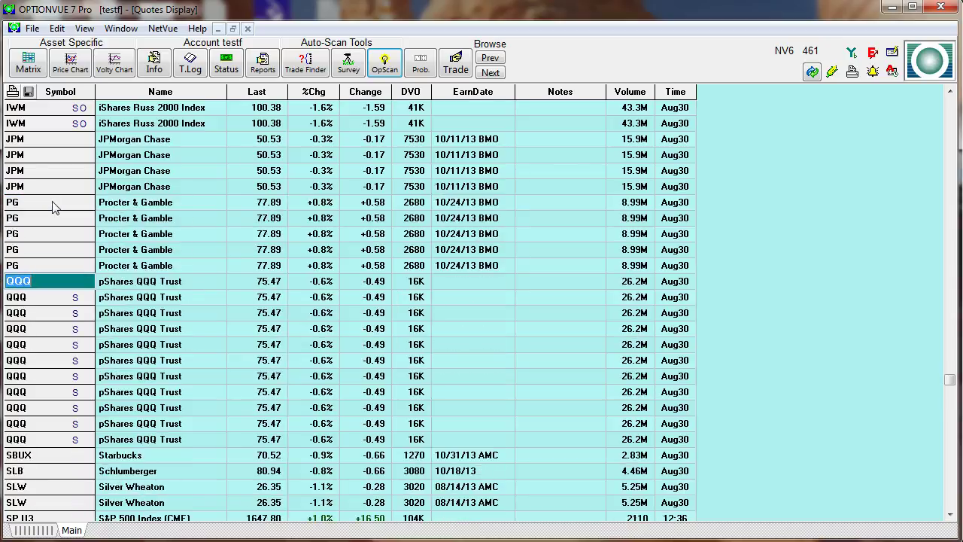
pyautogui.press('Delete')
pyautogui.press('Down')
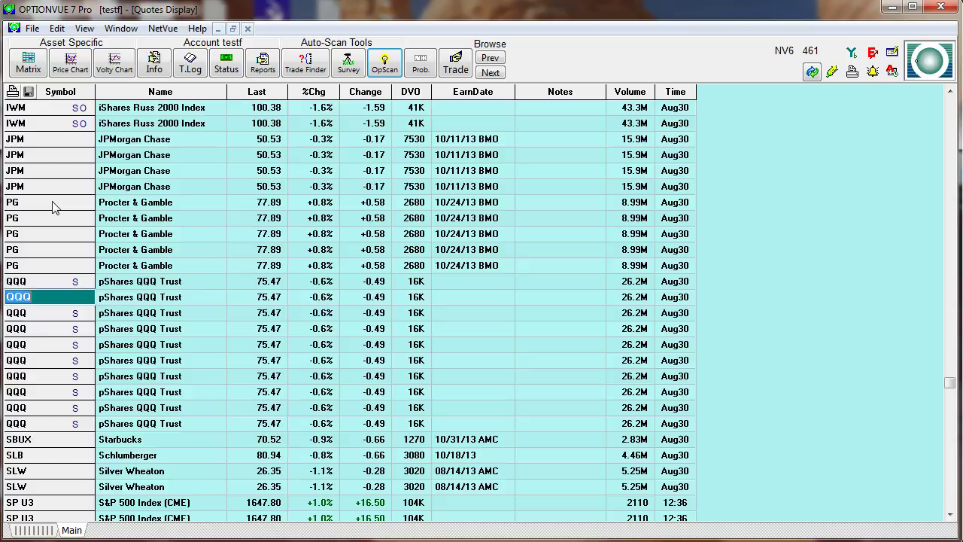
pyautogui.press('Down')
pyautogui.press('Down')
pyautogui.press('Down')
pyautogui.press('Down')
pyautogui.press('Down')
pyautogui.press('Down')
pyautogui.press('Down')
pyautogui.press('Down')
pyautogui.press('Down')
pyautogui.press('Down')
pyautogui.press('Up')
pyautogui.press('Up')
pyautogui.press('Delete')
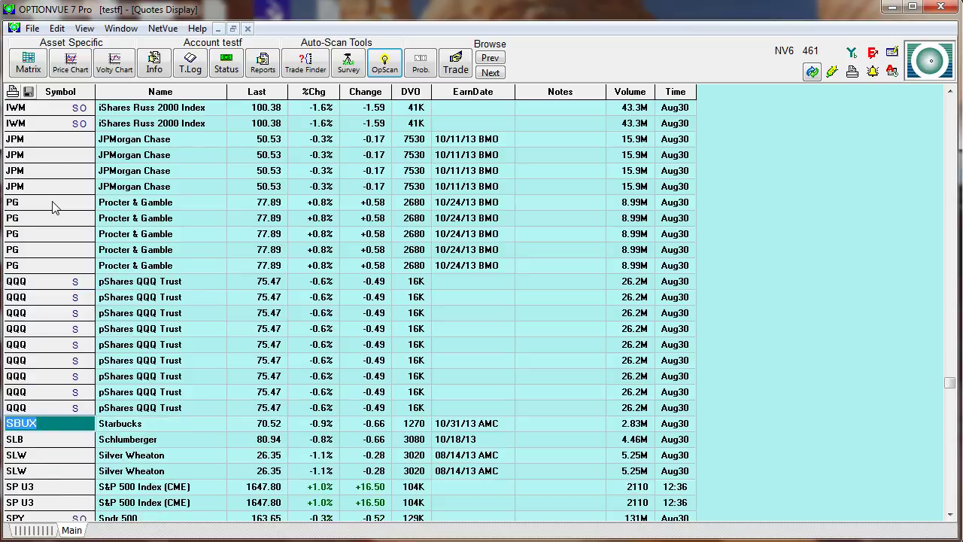
pyautogui.press('Delete')
pyautogui.press('Delete')
pyautogui.press('Delete')
pyautogui.press('Delete')
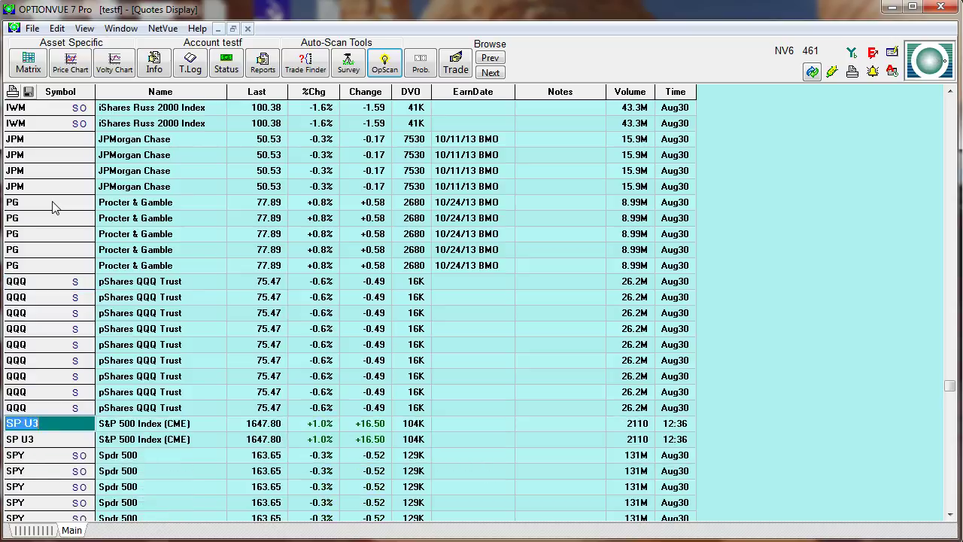
pyautogui.press('Delete')
pyautogui.press('Delete')
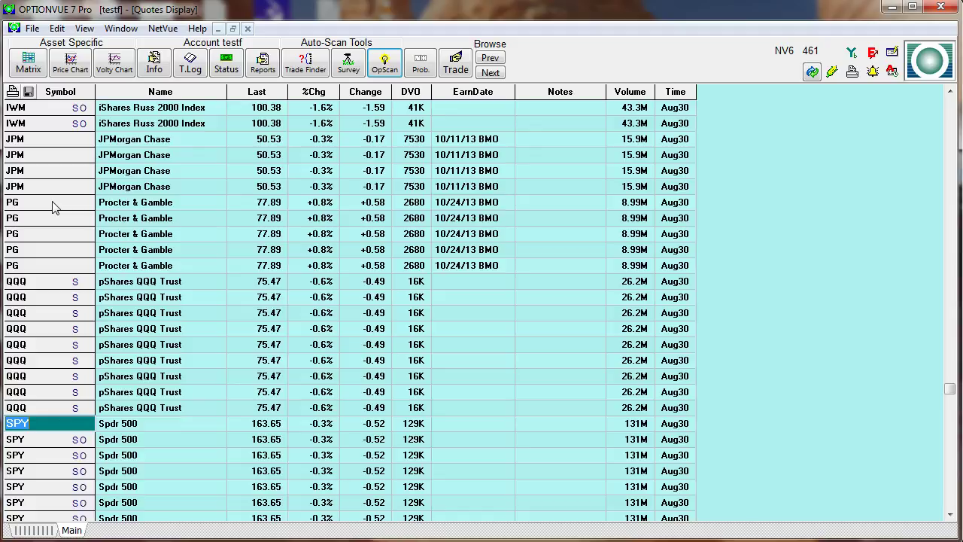
# - Delete SSO through X, XLB, XLI and one XLY row, keeping SPY, XLE and YHOO
pyautogui.press('Down')
pyautogui.press('Down')
pyautogui.press('Down')
pyautogui.press('Down')
pyautogui.press('Down')
pyautogui.press('Down')
pyautogui.press('Down')
pyautogui.press('Down')
pyautogui.press('Down')
pyautogui.press('Down')
pyautogui.press('Down')
pyautogui.press('Down')
pyautogui.press('Down')
pyautogui.press('Down')
pyautogui.press('Down')
pyautogui.press('Down')
pyautogui.press('Down')
pyautogui.press('Down')
pyautogui.press('Down')
pyautogui.press('Down')
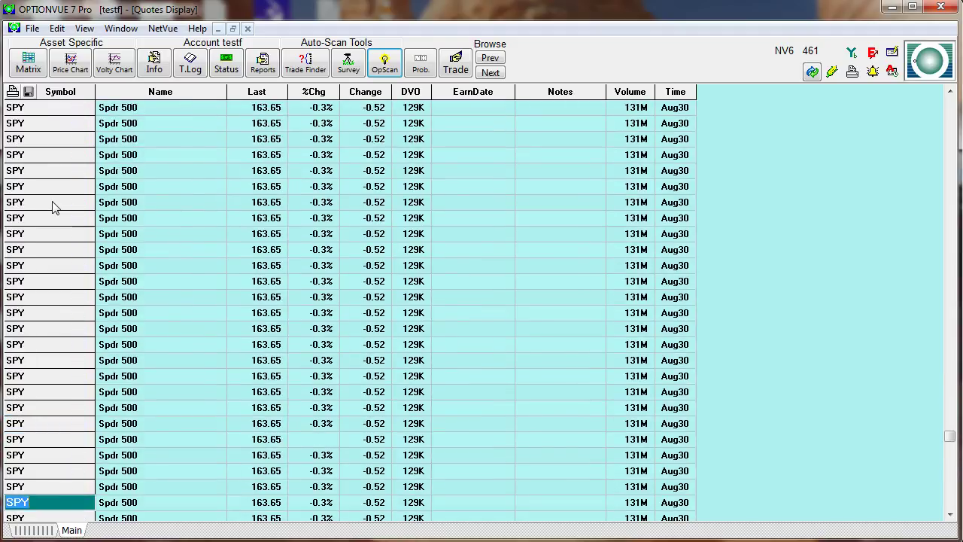
pyautogui.press('Down')
pyautogui.press('Down')
pyautogui.press('Down')
pyautogui.press('Down')
pyautogui.press('Down')
pyautogui.press('Down')
pyautogui.press('Down')
pyautogui.press('Down')
pyautogui.press('Down')
pyautogui.press('Down')
pyautogui.press('Down')
pyautogui.press('Down')
pyautogui.press('Down')
pyautogui.press('Down')
pyautogui.press('Down')
pyautogui.press('Down')
pyautogui.press('Down')
pyautogui.press('Down')
pyautogui.press('Down')
pyautogui.press('Down')
pyautogui.press('Up')
pyautogui.press('Up')
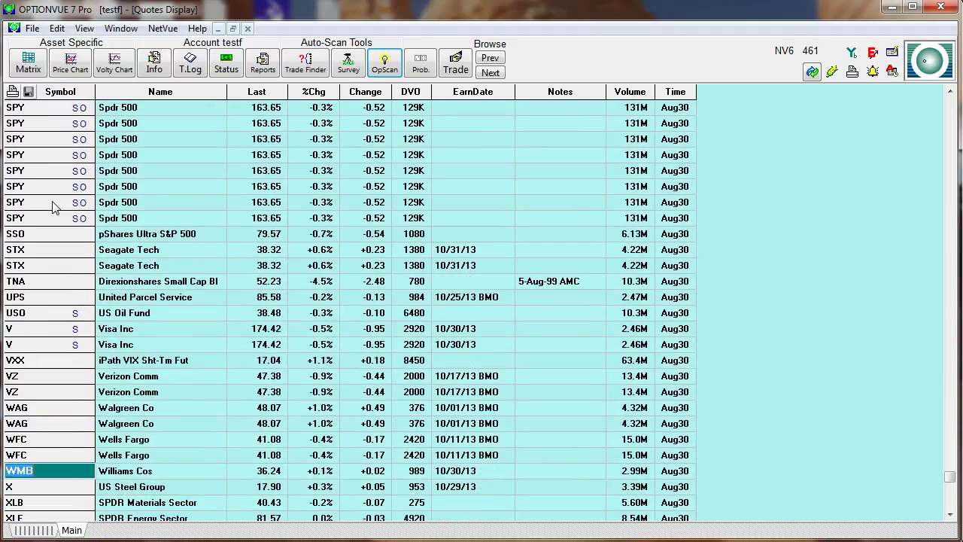
pyautogui.press('Up')
pyautogui.press('Up')
pyautogui.press('Up')
pyautogui.press('Up')
pyautogui.press('Up')
pyautogui.press('Up')
pyautogui.press('Up')
pyautogui.press('Up')
pyautogui.press('Up')
pyautogui.press('Up')
pyautogui.press('Up')
pyautogui.press('Up')
pyautogui.press('Up')
pyautogui.press('Up')
pyautogui.press('Up')
pyautogui.press('Delete')
pyautogui.press('Delete')
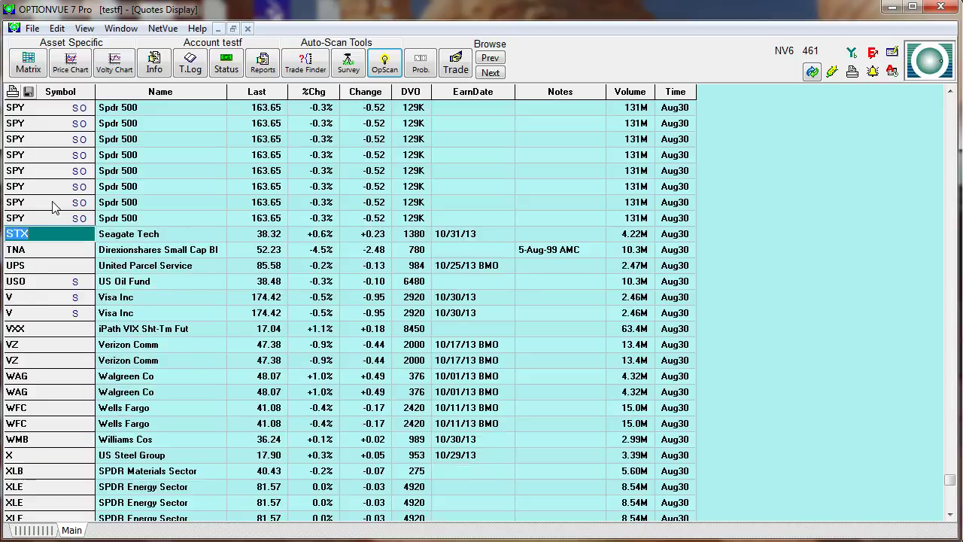
pyautogui.press('Delete')
pyautogui.press('Delete')
pyautogui.press('Delete')
pyautogui.press('Delete')
pyautogui.press('Delete')
pyautogui.press('Delete')
pyautogui.press('Delete')
pyautogui.press('Delete')
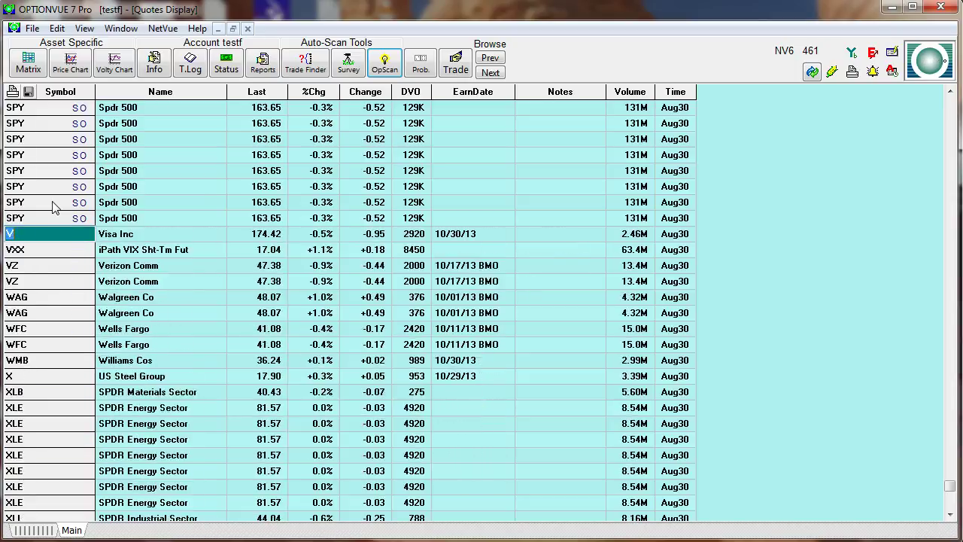
pyautogui.press('Delete')
pyautogui.press('Delete')
pyautogui.press('Delete')
pyautogui.press('Delete')
pyautogui.press('Delete')
pyautogui.press('Delete')
pyautogui.press('Delete')
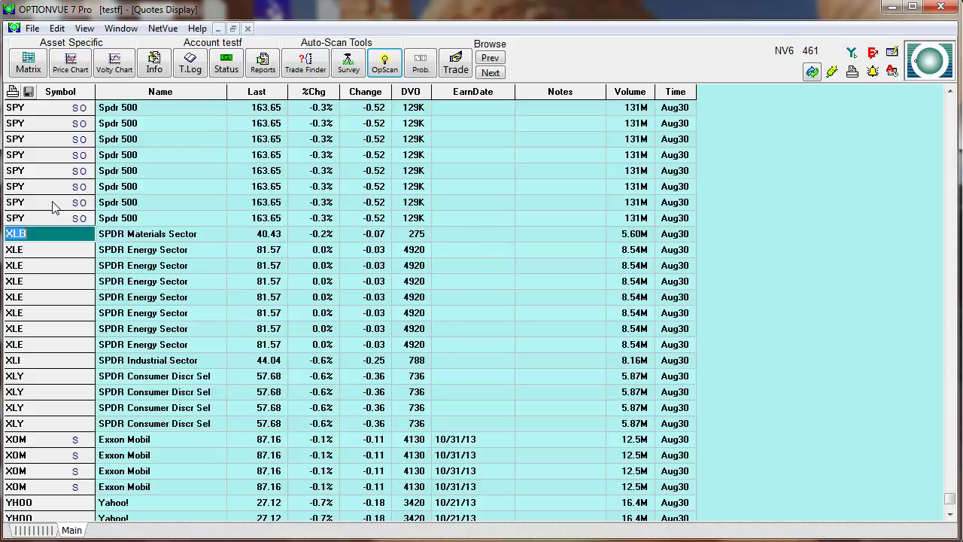
pyautogui.press('Delete')
pyautogui.press('Down')
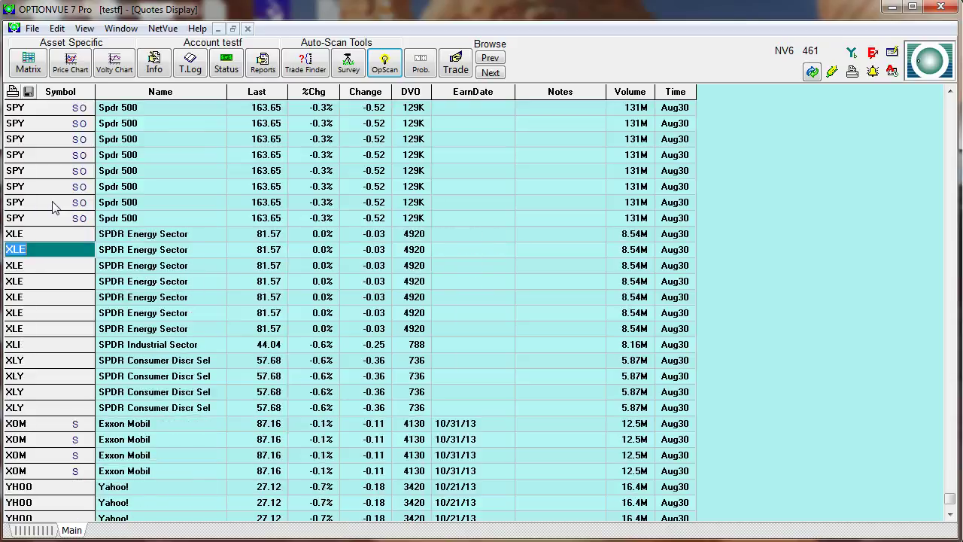
pyautogui.press('Up')
pyautogui.press('Down')
pyautogui.press('Down')
pyautogui.press('Down')
pyautogui.press('Down')
pyautogui.press('Down')
pyautogui.press('Down')
pyautogui.press('Down')
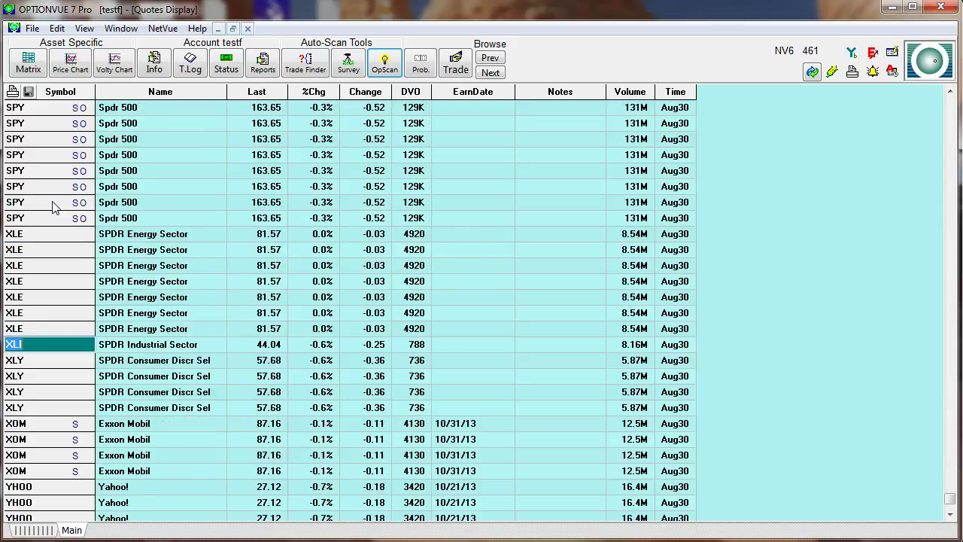
pyautogui.press('Delete')
pyautogui.press('Delete')
pyautogui.press('Delete')
pyautogui.press('Delete')
pyautogui.press('Delete')
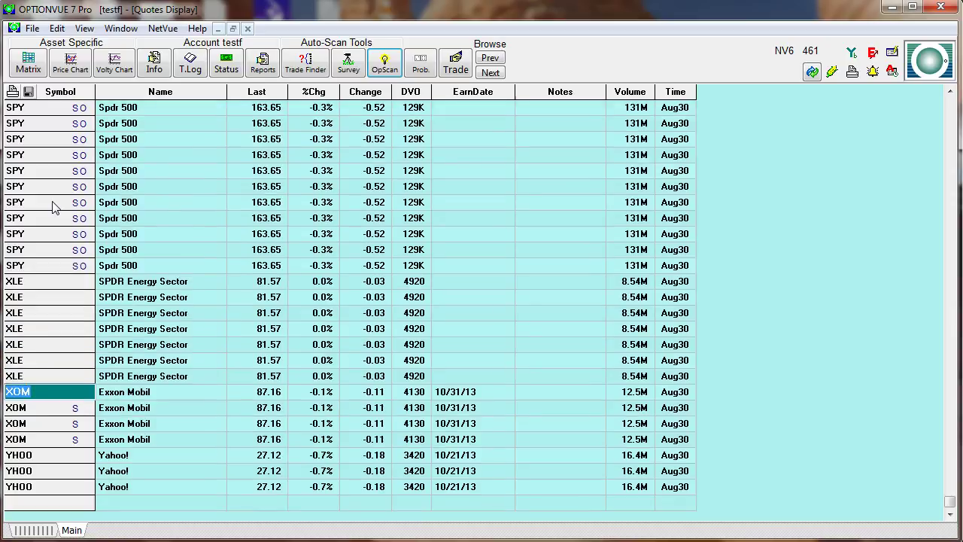
pyautogui.press('Down')
pyautogui.press('Down')
pyautogui.press('Down')
pyautogui.press('Down')
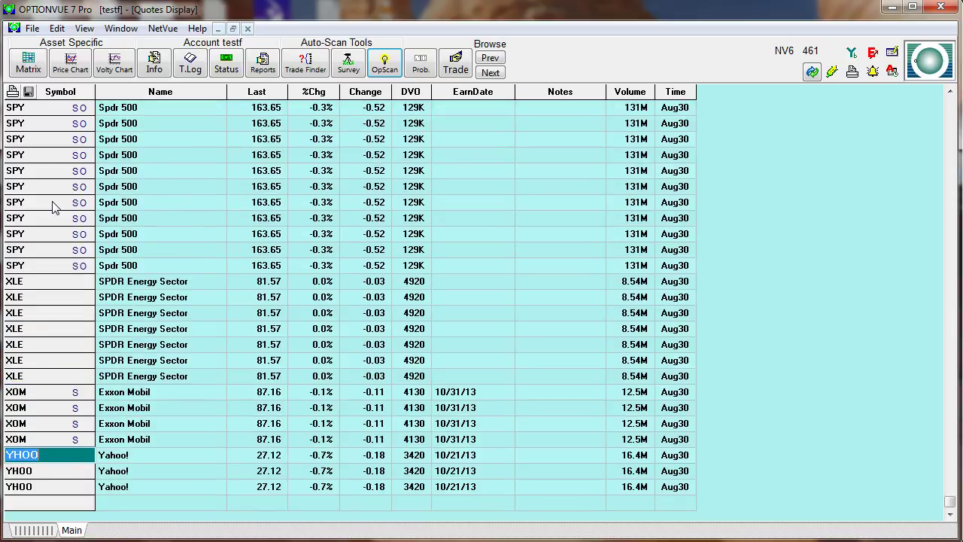
# - Sort the Opscan Results alphabetically, one row per symbol, leaving fifteen symbols from $EUI to YHOO
pyautogui.moveTo(951, 501); pyautogui.dragTo(942, 319)
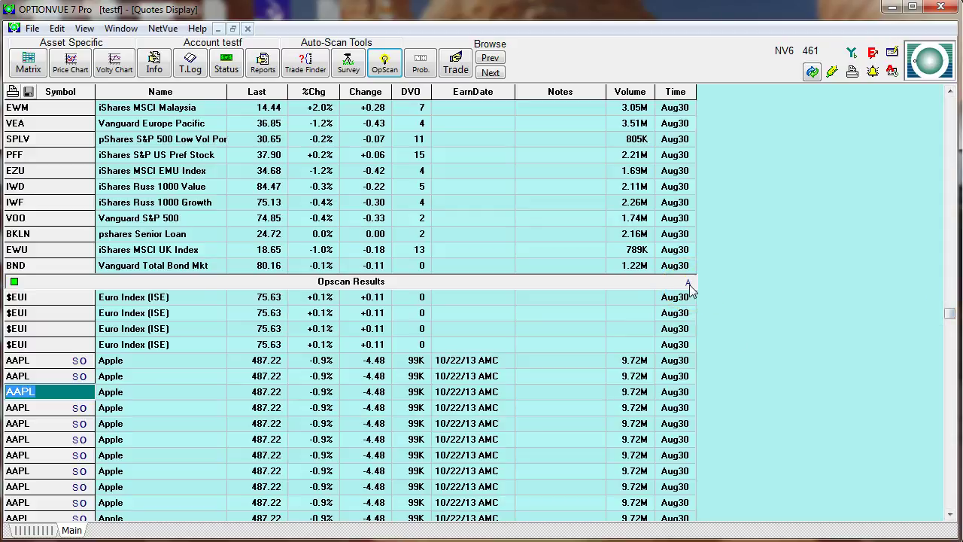
pyautogui.click(689, 287)
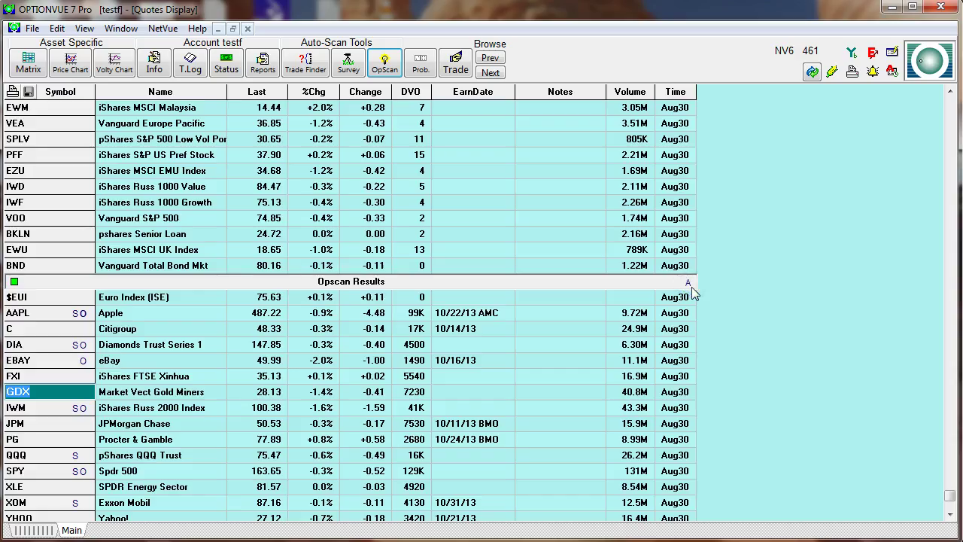
pyautogui.moveTo(949, 498); pyautogui.dragTo(949, 506)
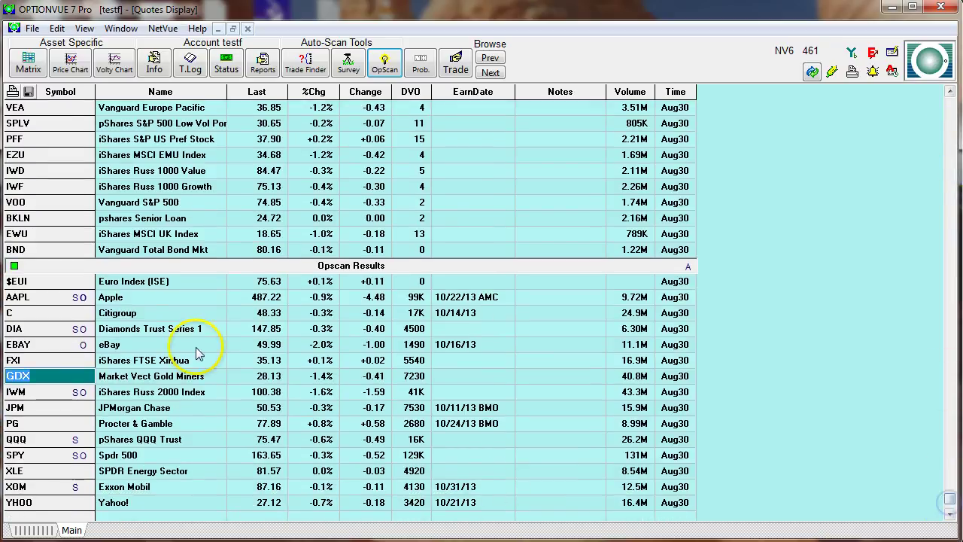
pyautogui.click(78, 280)
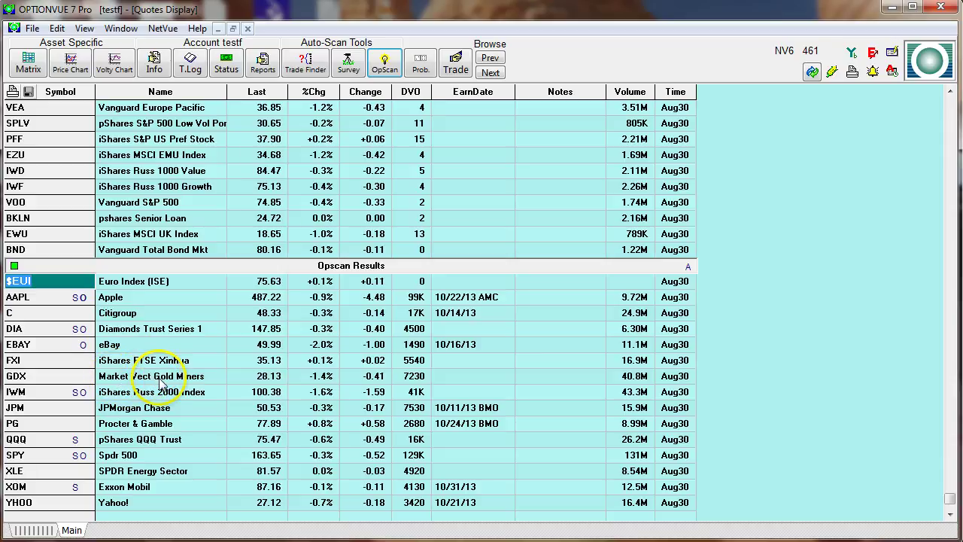
# - Rename the Opscan Results group header to '#Tightest Markets'
pyautogui.click(54, 273)
pyautogui.click(54, 273)
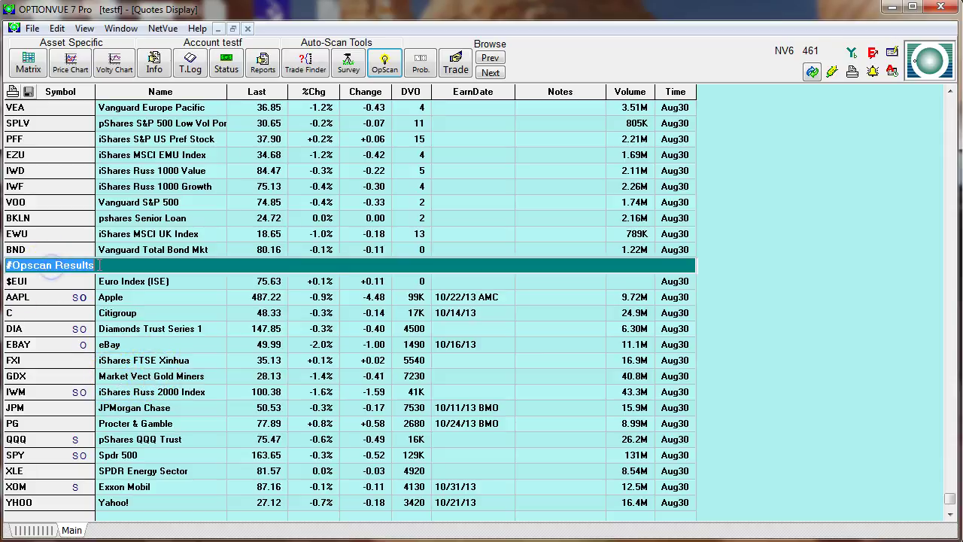
pyautogui.write('#')
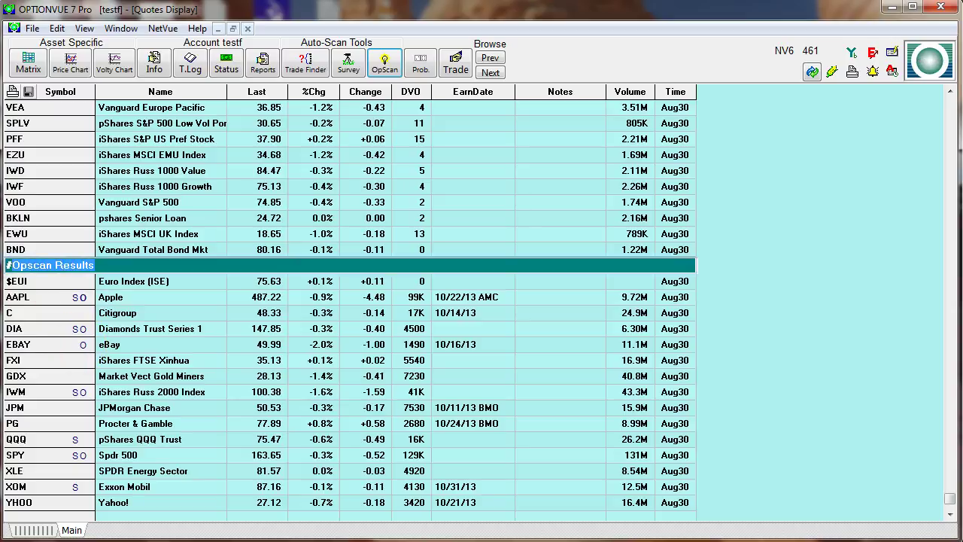
pyautogui.write('Tightest Mar')
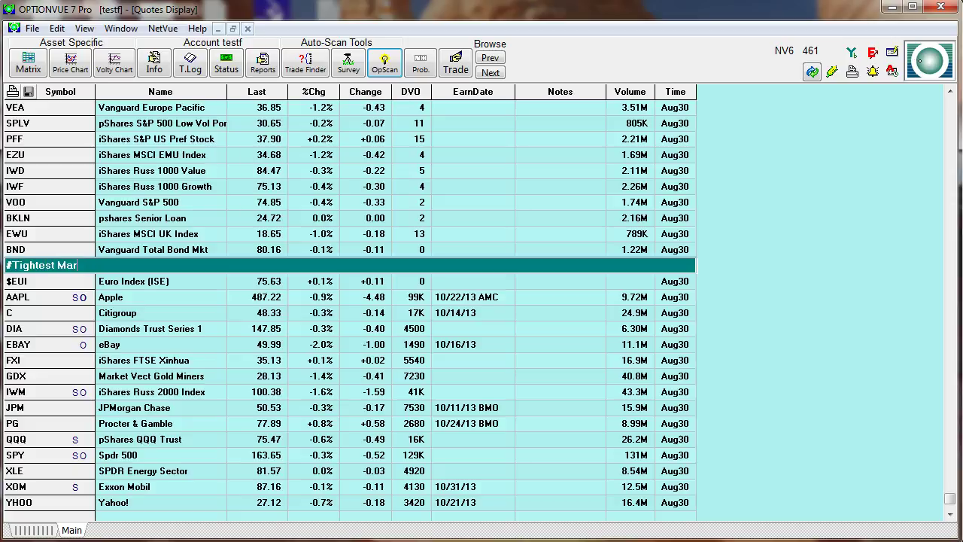
pyautogui.write('kets')
pyautogui.press('Return')
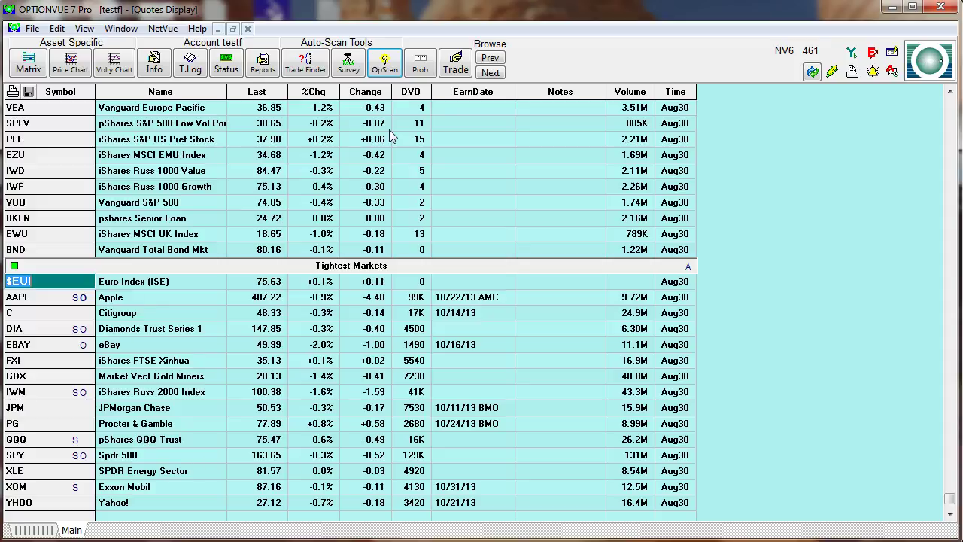
# - In the OpScan formula list, check only Lentz Non-Directional Candidates and edit that formula
pyautogui.click(392, 69)
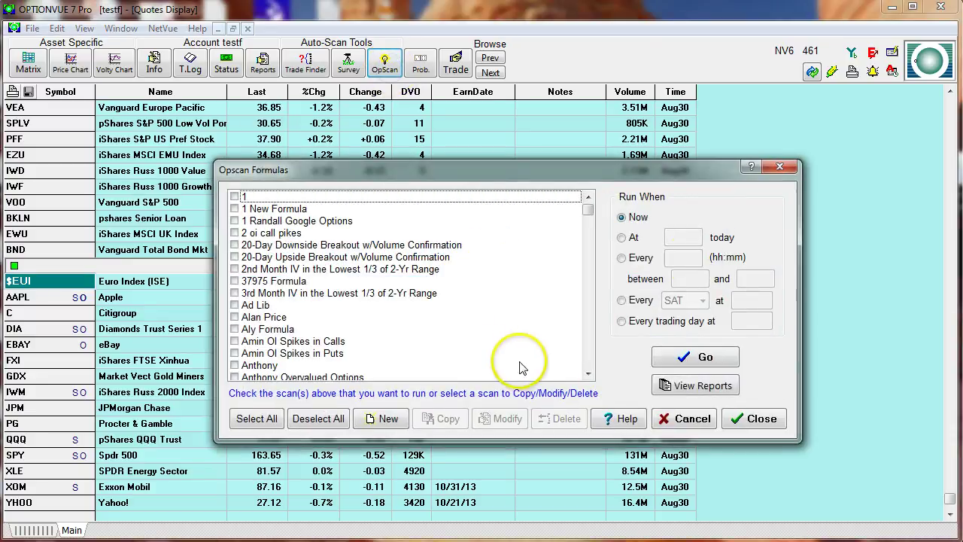
pyautogui.moveTo(593, 218); pyautogui.dragTo(595, 297)
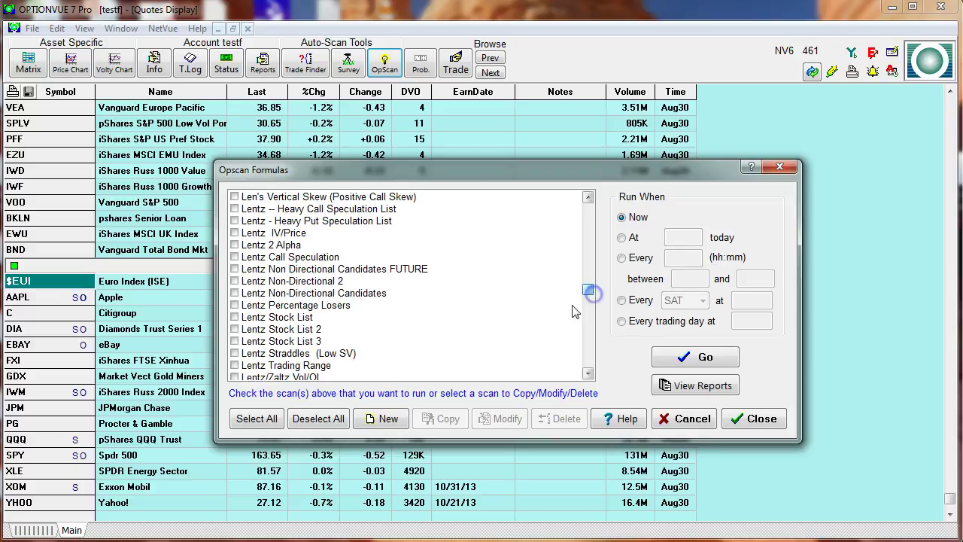
pyautogui.click(312, 420)
pyautogui.click(235, 293)
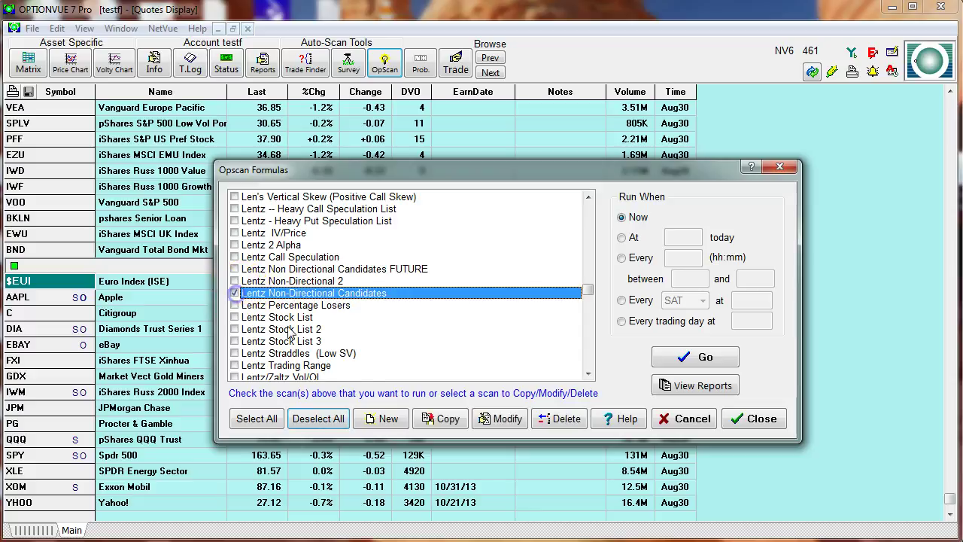
pyautogui.click(504, 419)
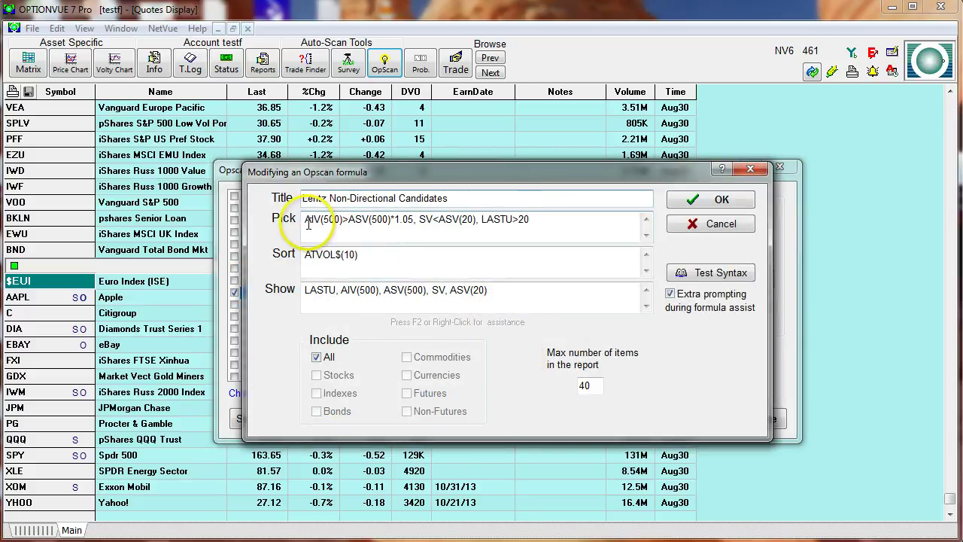
pyautogui.moveTo(304, 219); pyautogui.dragTo(374, 218)
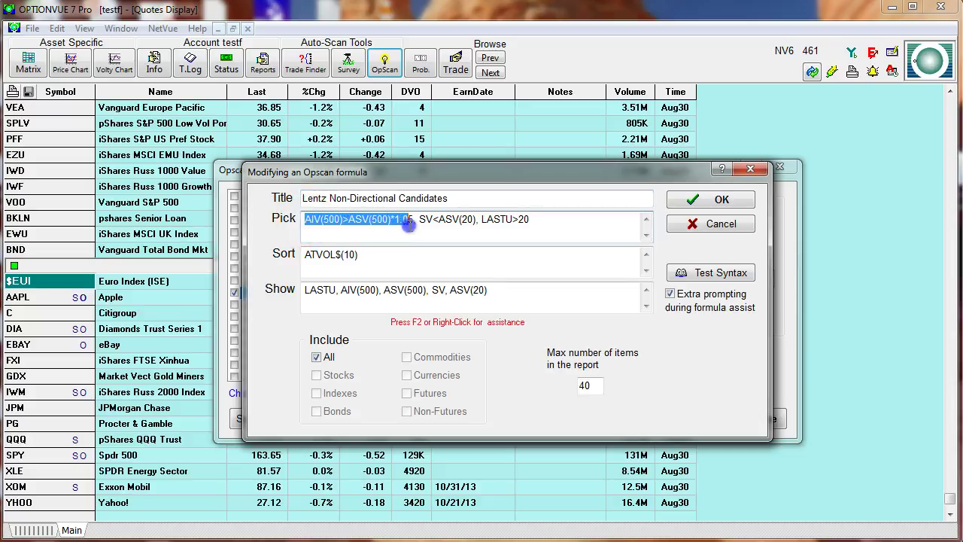
pyautogui.moveTo(412, 219); pyautogui.dragTo(412, 219)
pyautogui.click(393, 256)
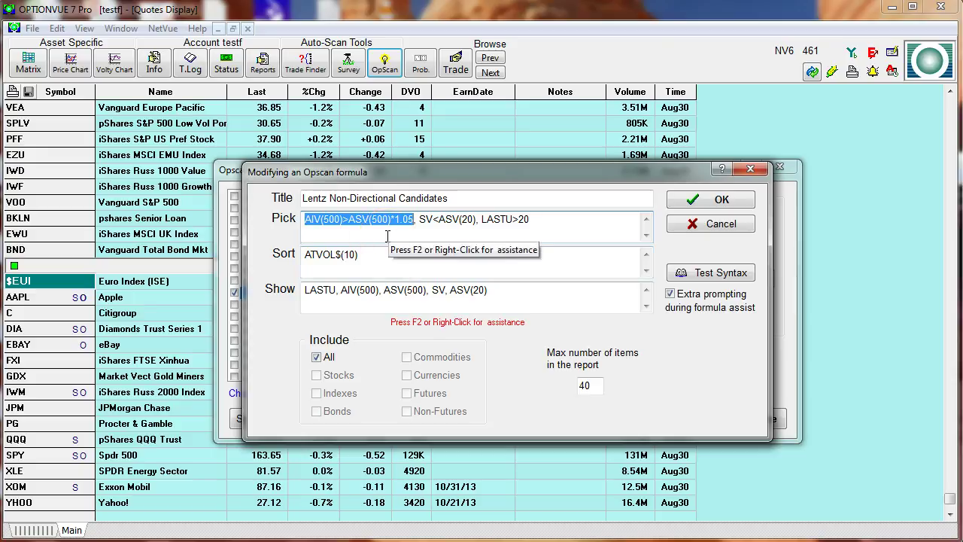
pyautogui.click(332, 219)
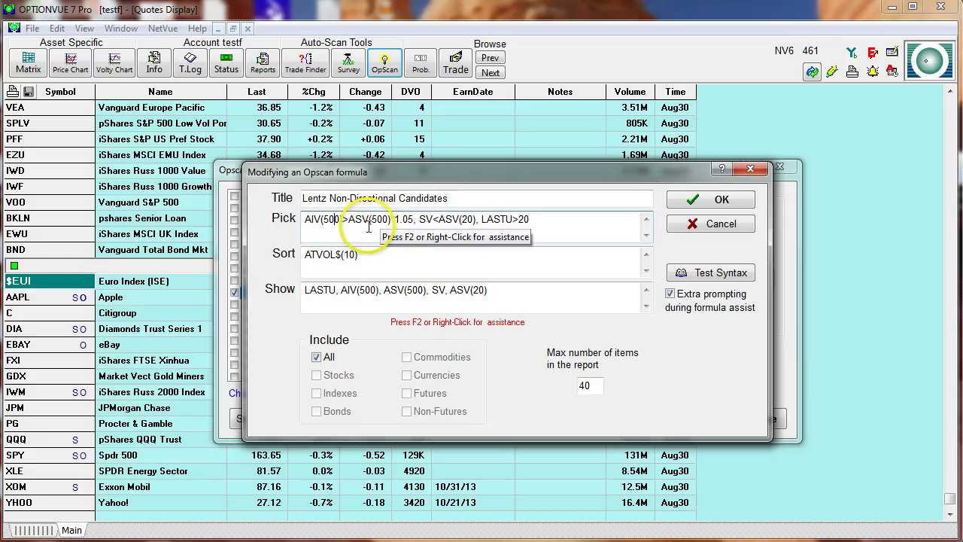
pyautogui.doubleClick(426, 219)
pyautogui.moveTo(435, 219); pyautogui.dragTo(468, 219)
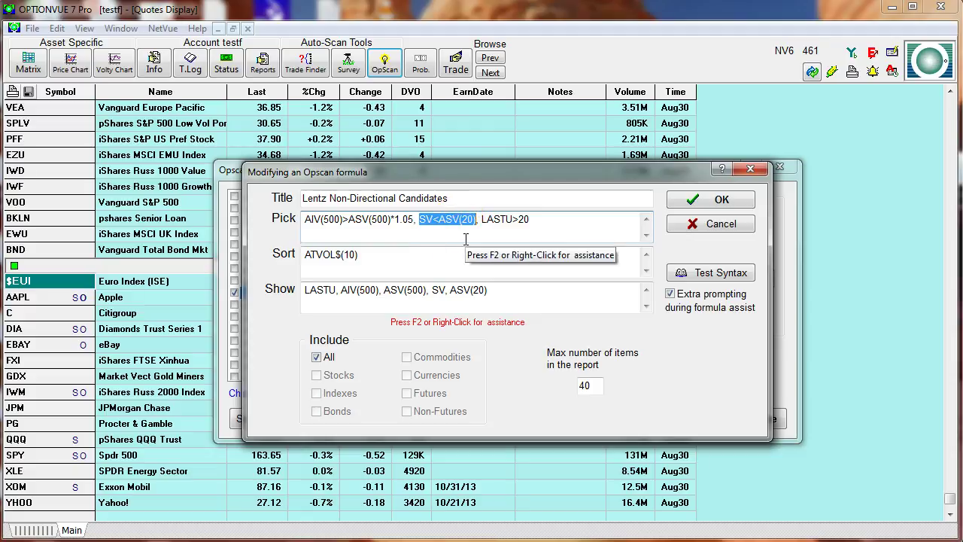
pyautogui.moveTo(481, 220); pyautogui.dragTo(529, 223)
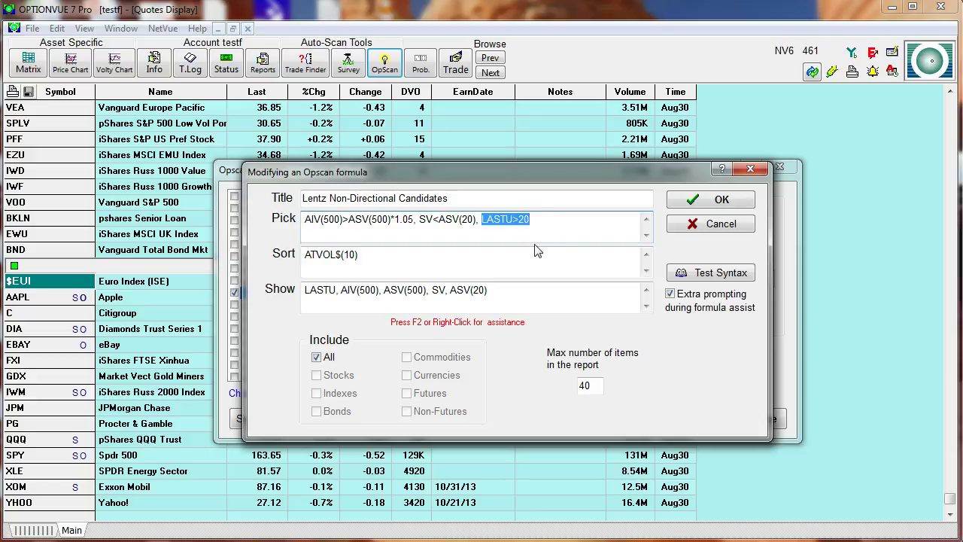
# - Highlight the ATVOL$(10) sort criterion and the LASTU and ASV(500) show columns, then accept the formula
pyautogui.click(368, 257)
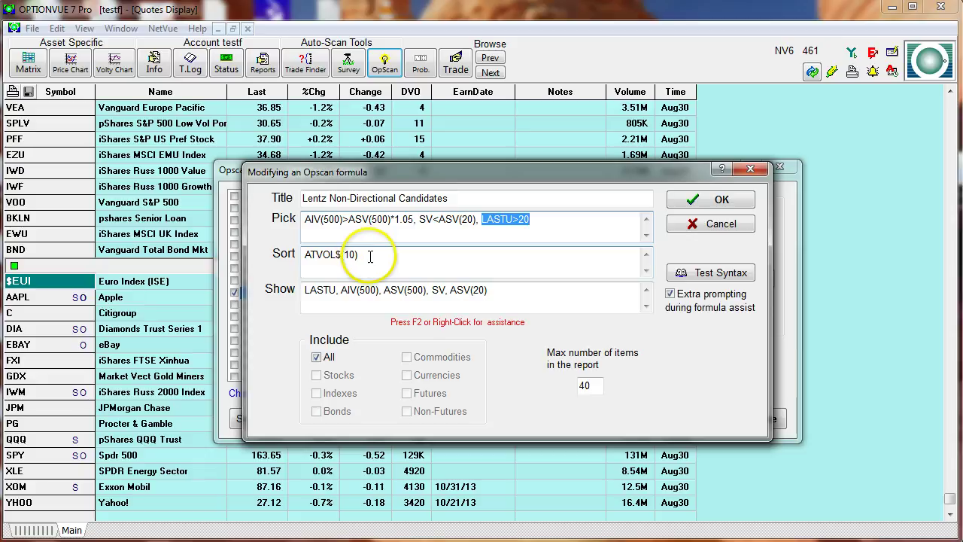
pyautogui.doubleClick(370, 257)
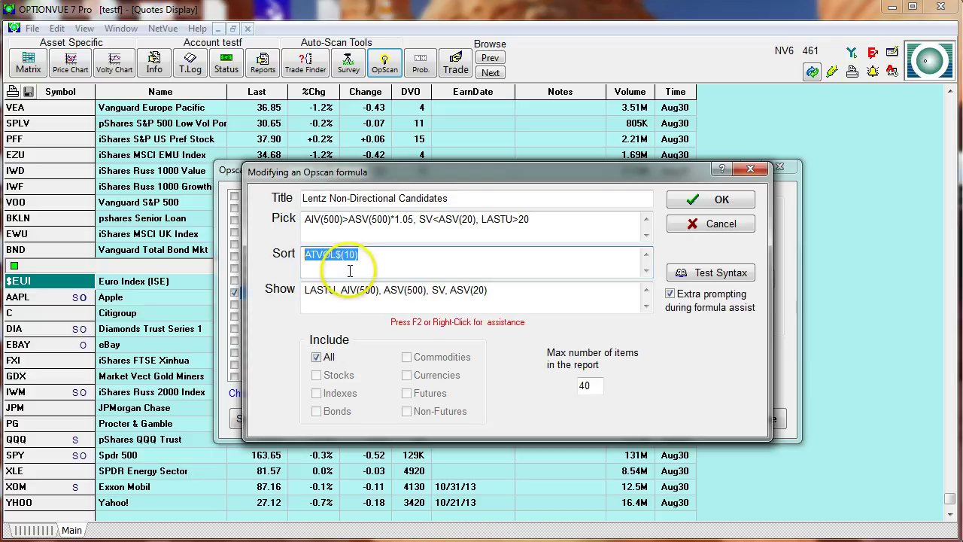
pyautogui.click(362, 255)
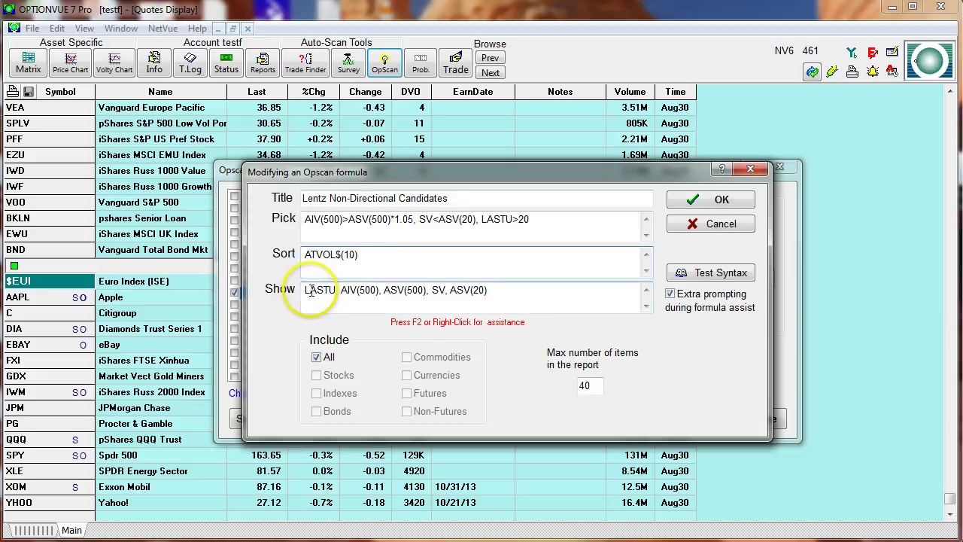
pyautogui.moveTo(305, 292); pyautogui.dragTo(378, 293)
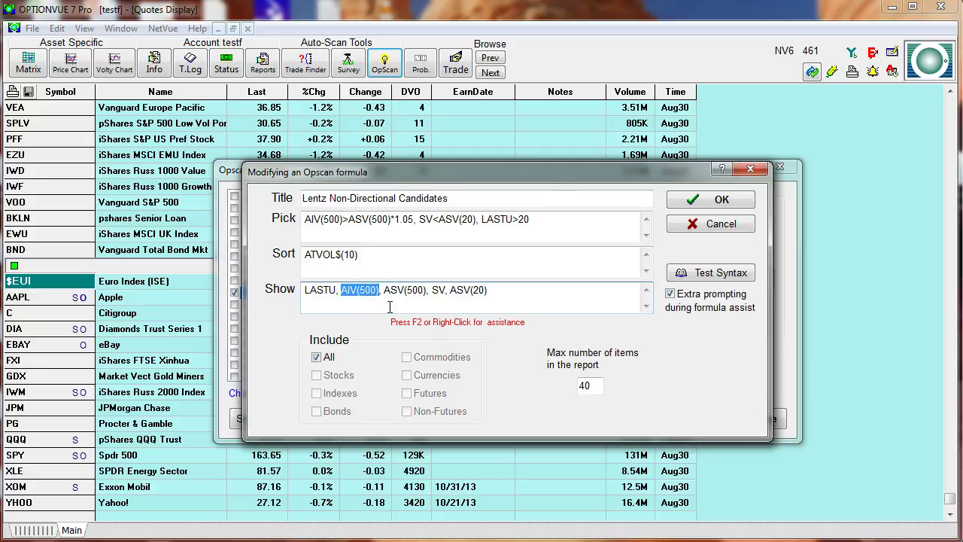
pyautogui.moveTo(384, 290); pyautogui.dragTo(484, 292)
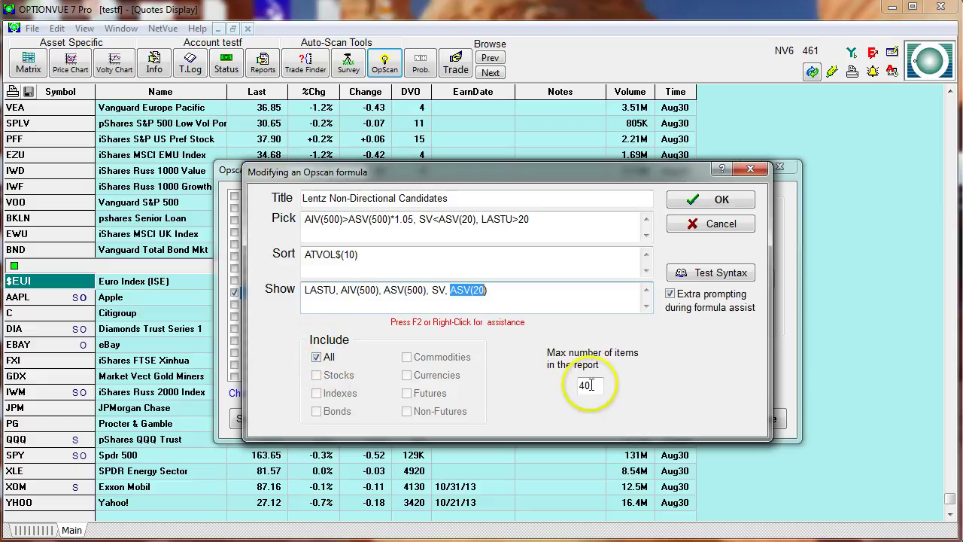
pyautogui.click(700, 202)
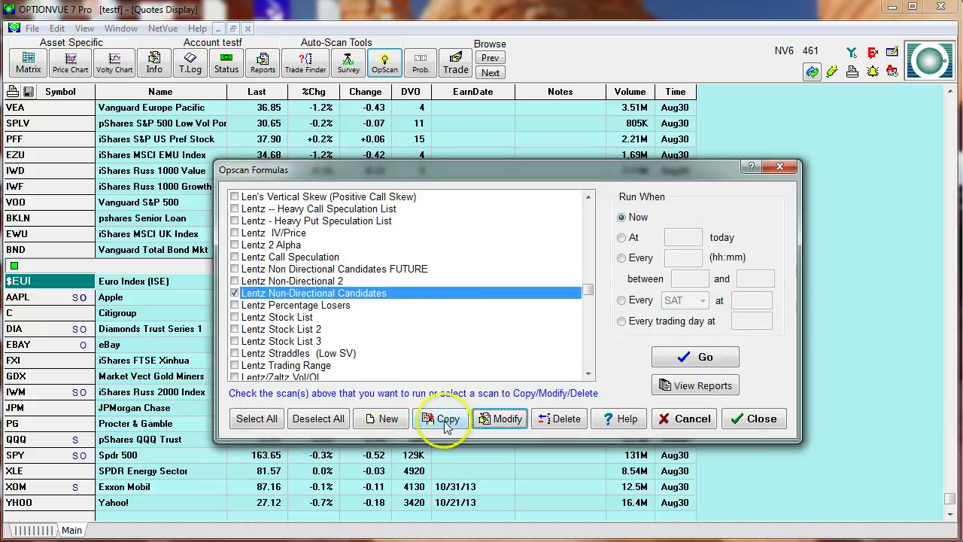
# - Run only the Lentz Non-Directional Candidates scan and open report OpscanRpt130902 002.txt
pyautogui.click(335, 418)
pyautogui.click(234, 293)
pyautogui.click(682, 365)
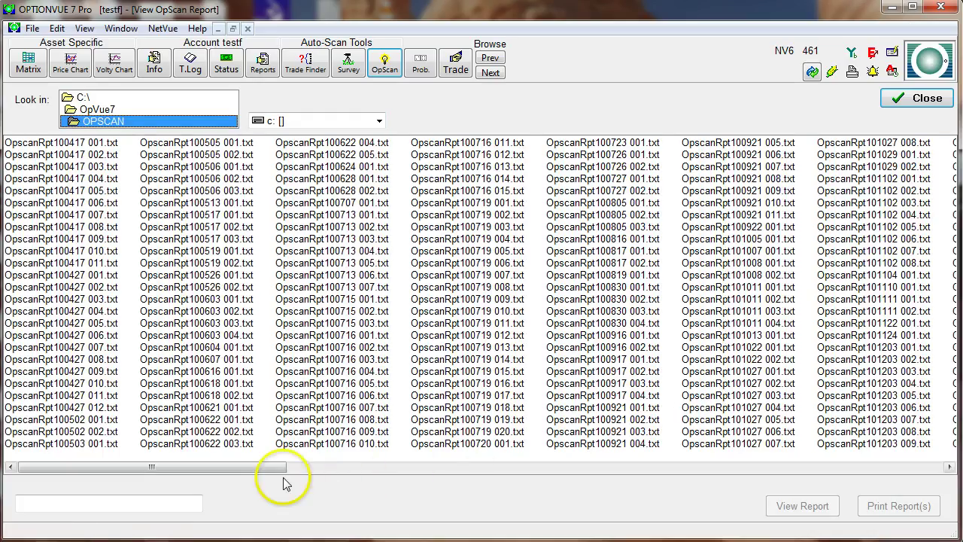
pyautogui.moveTo(336, 467); pyautogui.dragTo(902, 482)
pyautogui.doubleClick(906, 277)
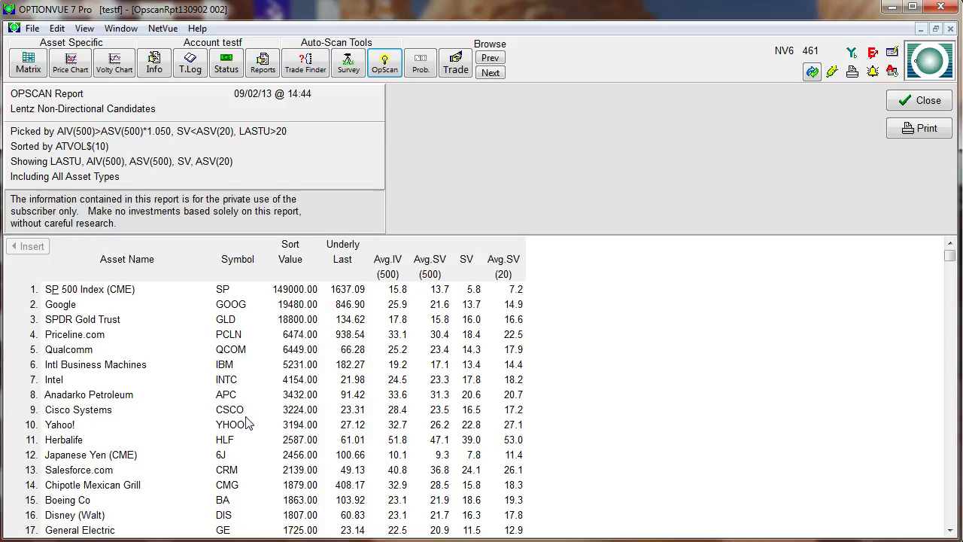
# - Close the report and the saved-report list, and bring the OpScan formula list back up
pyautogui.click(918, 100)
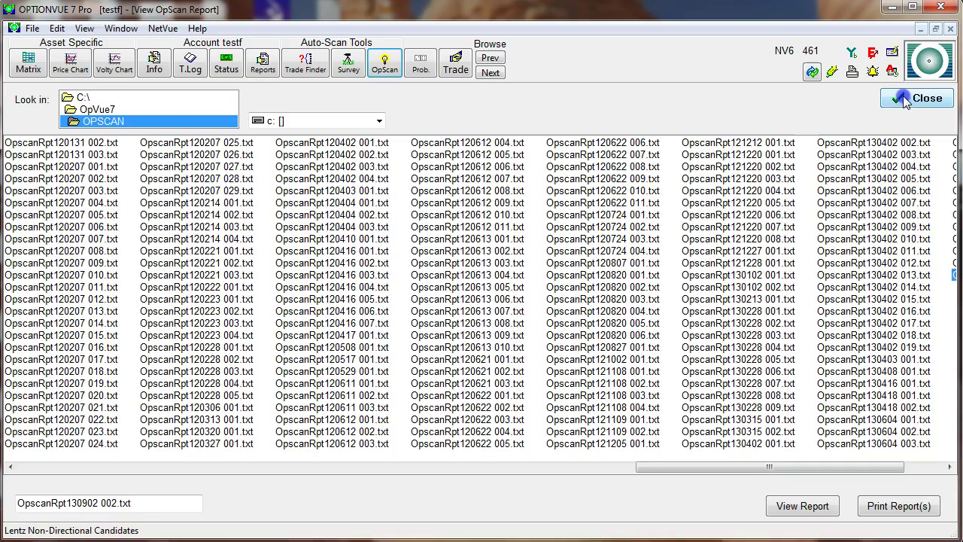
pyautogui.click(917, 98)
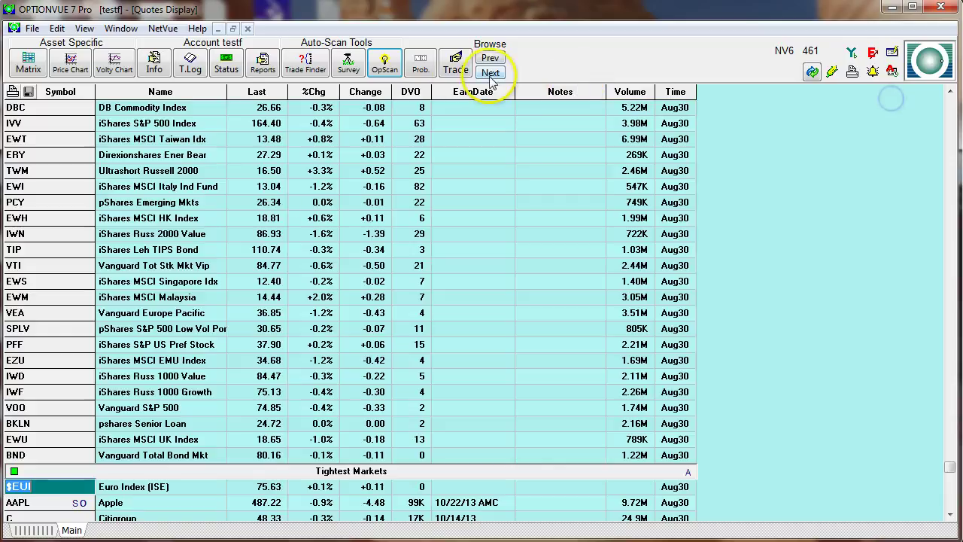
pyautogui.click(384, 63)
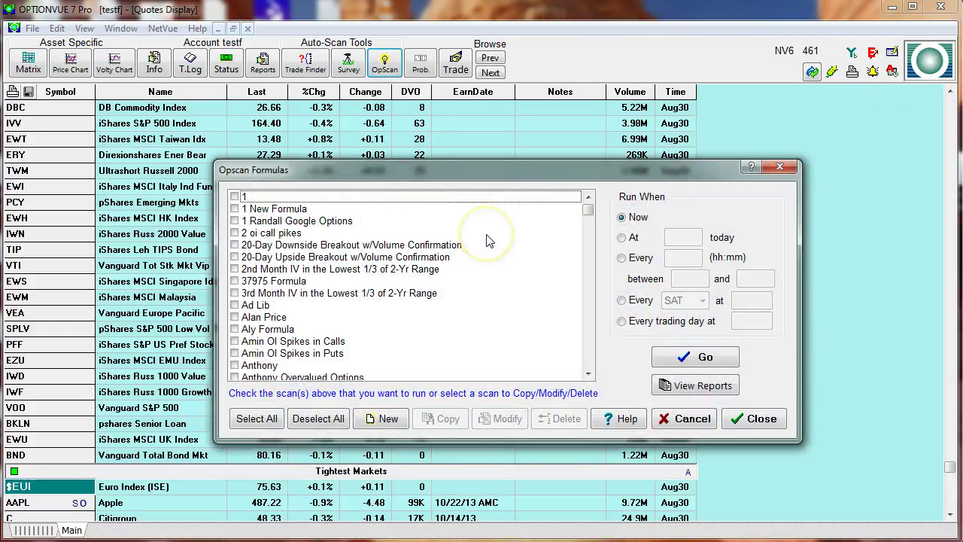